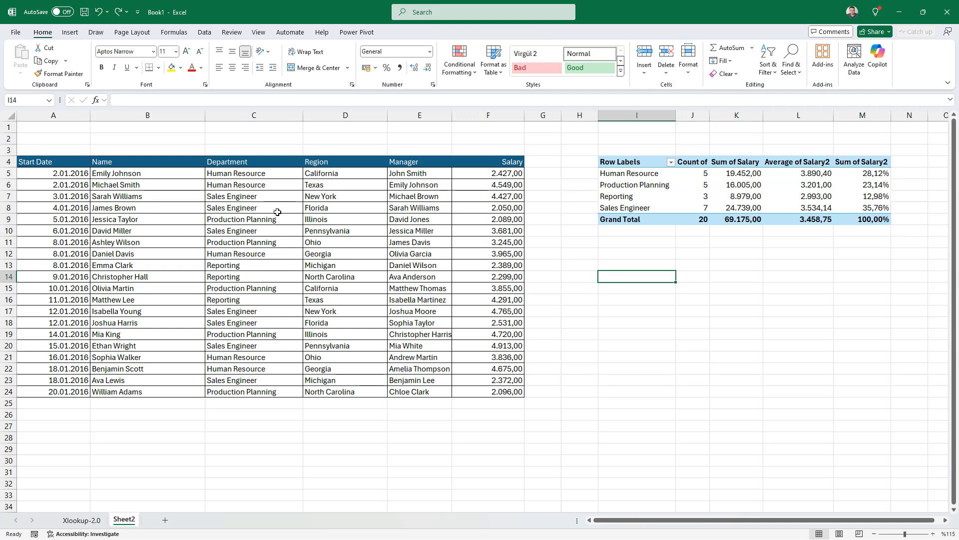
# Step: Copy the Department header from C4 into I13 as the heading of a new summary below the pivot table
pyautogui.click(244, 162)
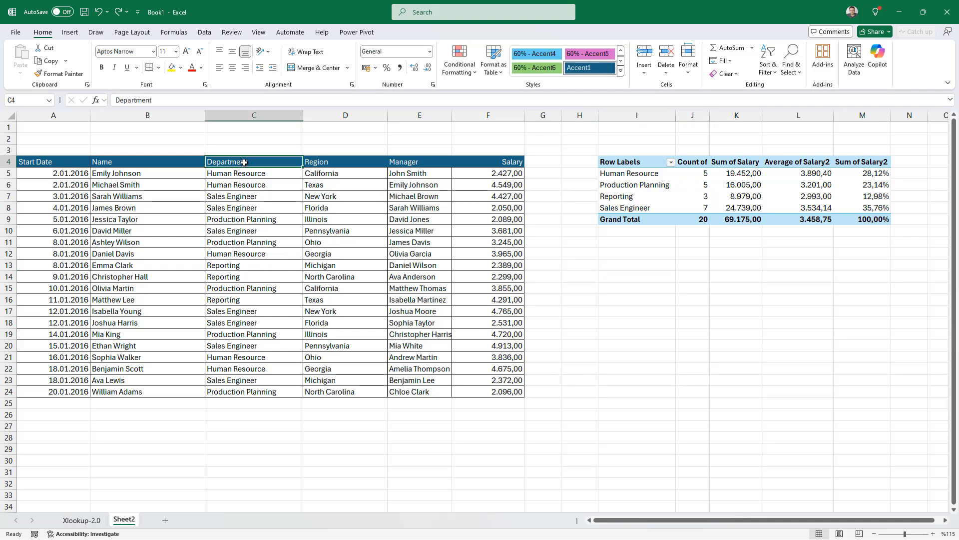
pyautogui.hotkey('ctrl', 'c')
pyautogui.click(631, 265)
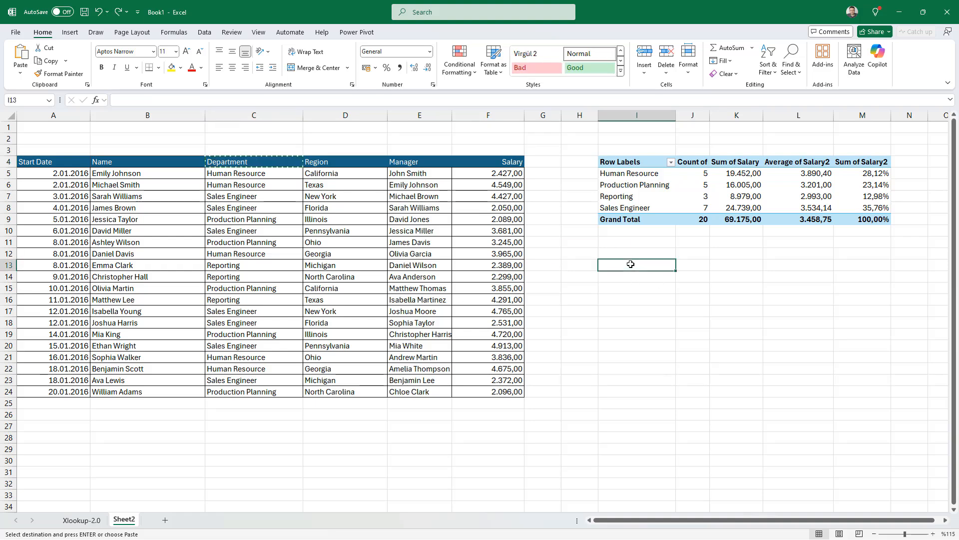
pyautogui.hotkey('ctrl', 'v')
pyautogui.click(622, 277)
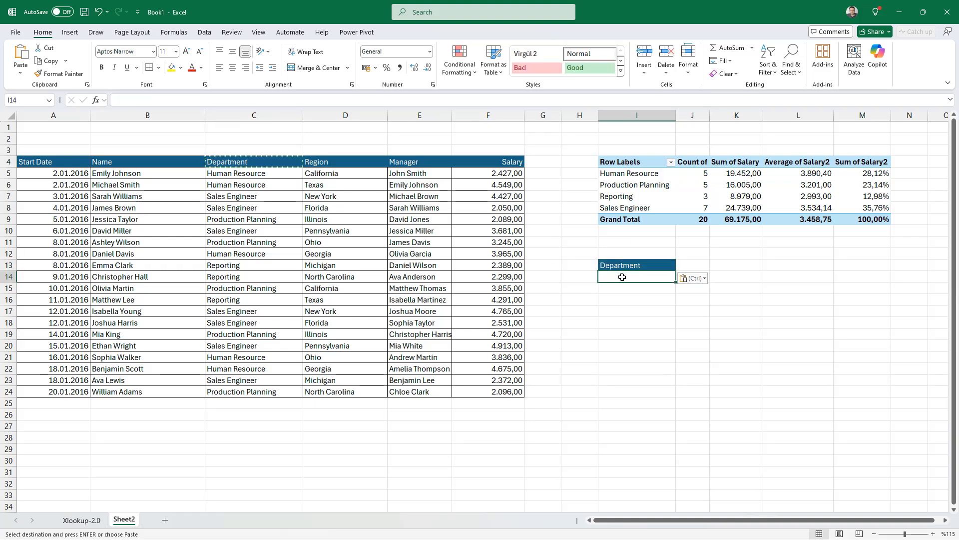
pyautogui.click(247, 173)
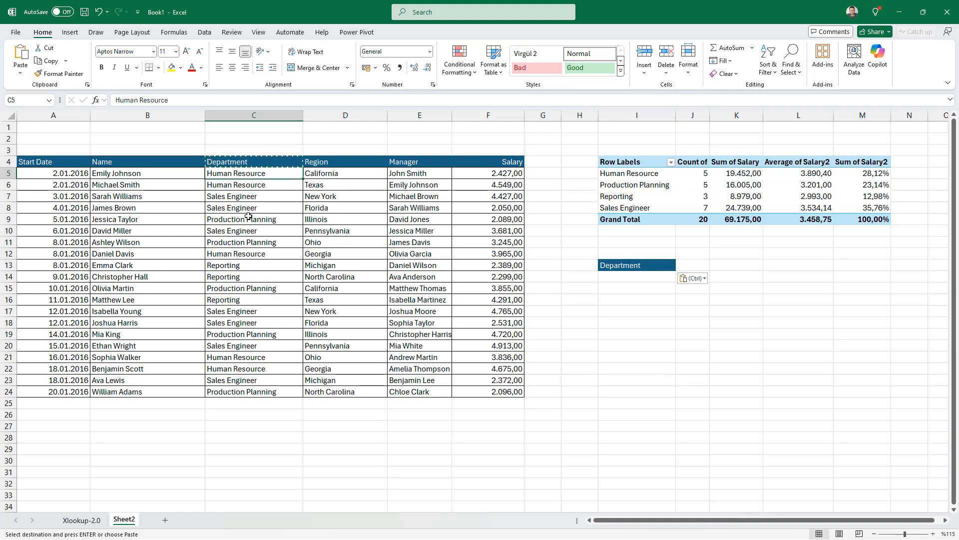
pyautogui.moveTo(248, 215); pyautogui.dragTo(270, 458)
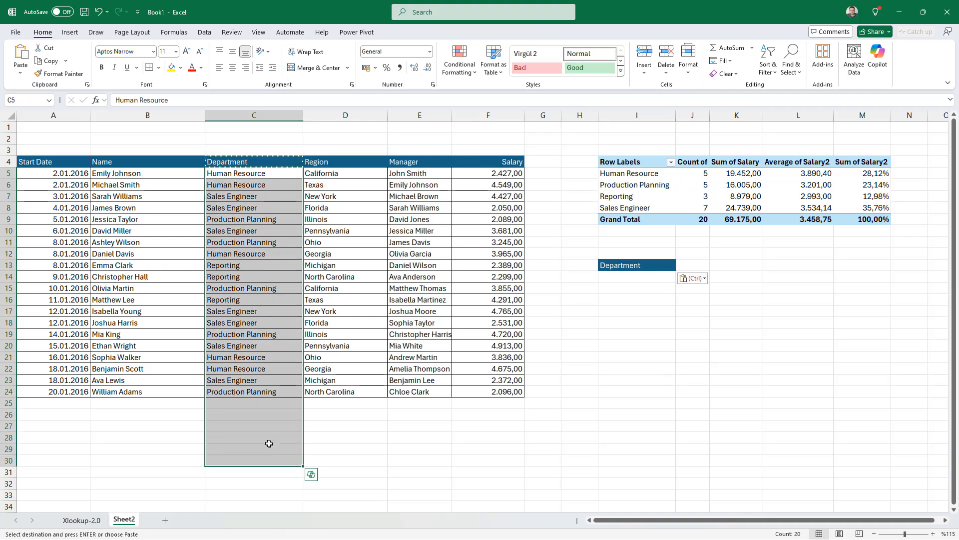
pyautogui.click(250, 184)
pyautogui.click(245, 234)
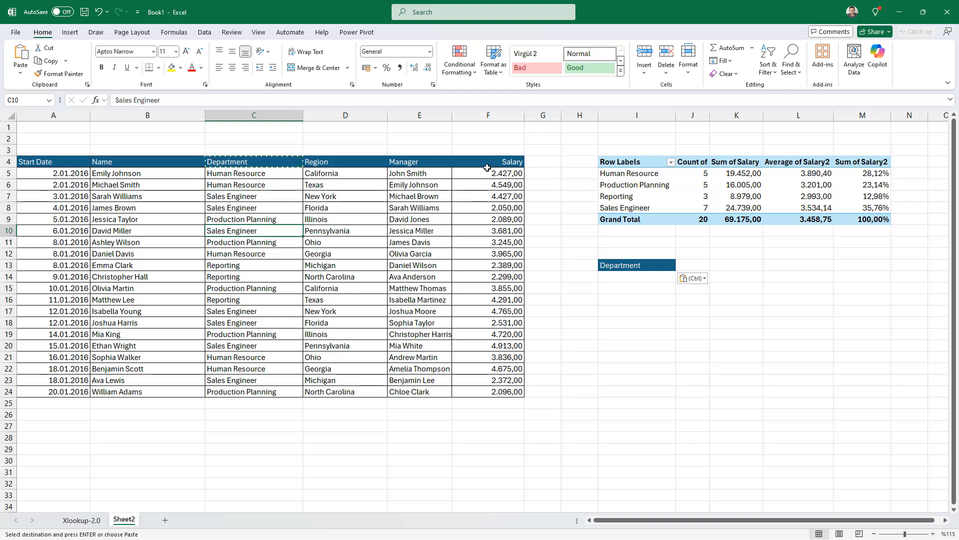
pyautogui.moveTo(492, 175); pyautogui.dragTo(504, 315)
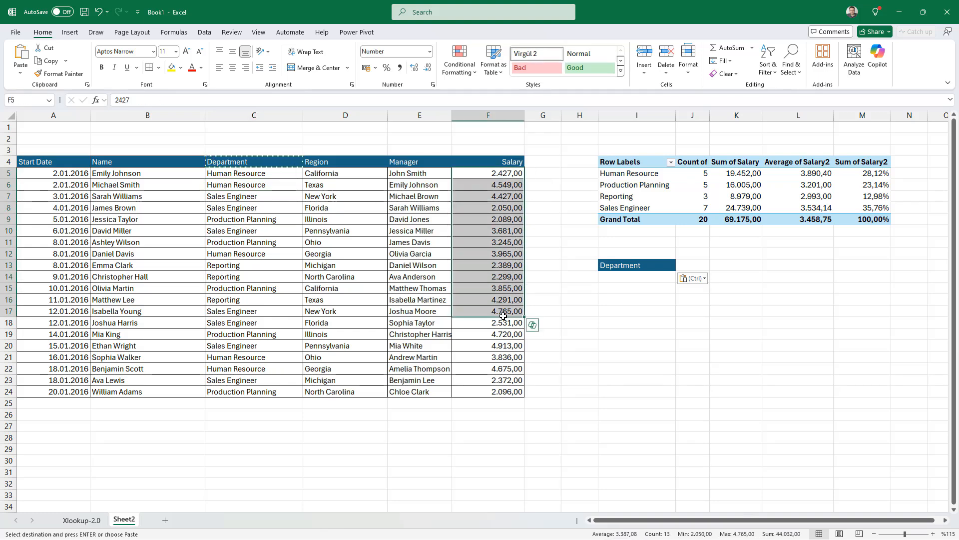
# Step: Start a GROUPBY formula in I14 with the department range C5:C43 as its row fields
pyautogui.click(628, 277)
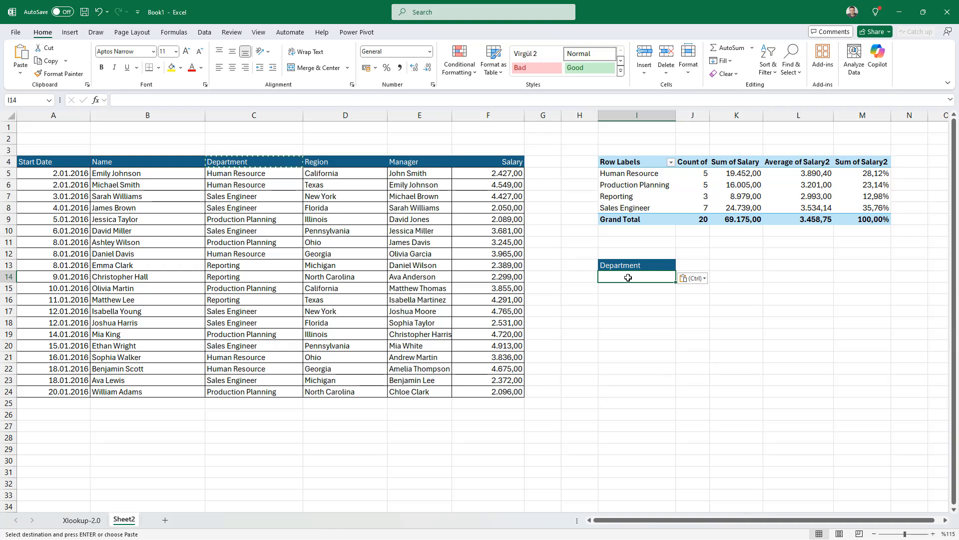
pyautogui.write('=gro')
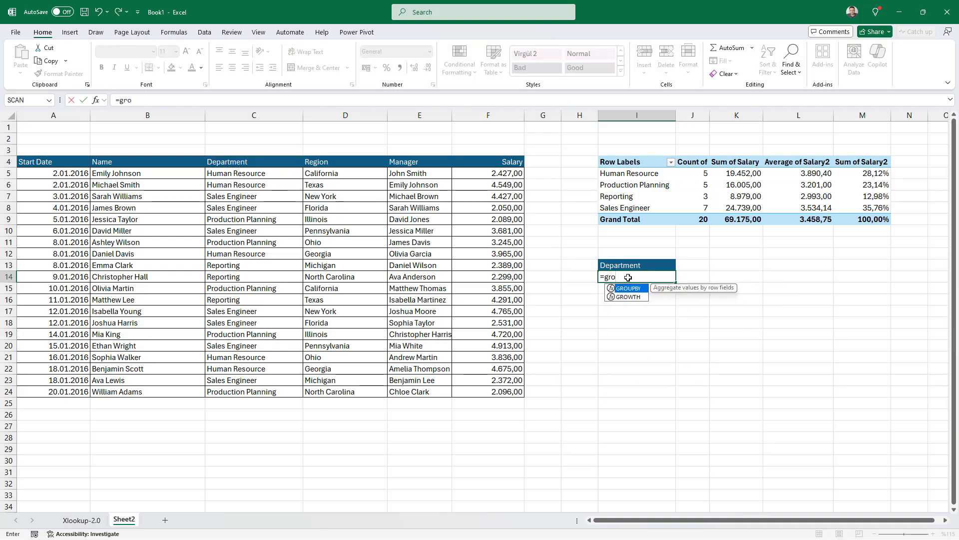
pyautogui.press('Tab')
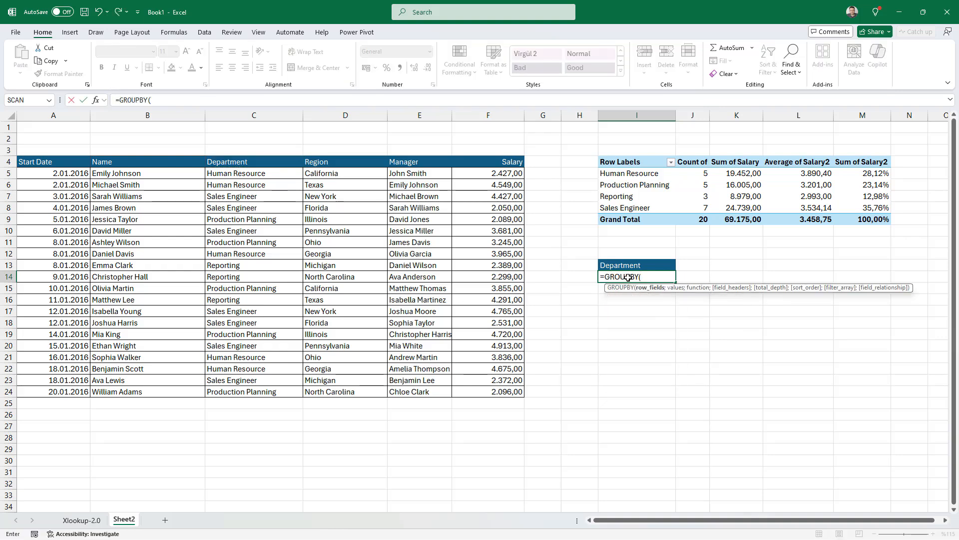
pyautogui.moveTo(258, 174); pyautogui.dragTo(264, 376)
pyautogui.scroll(20, 264, 377)
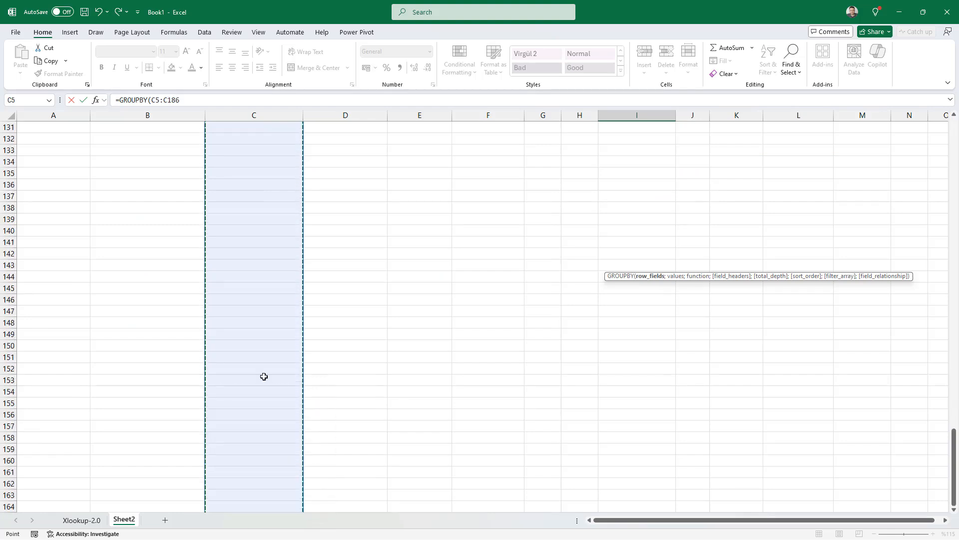
pyautogui.scroll(10, 264, 376)
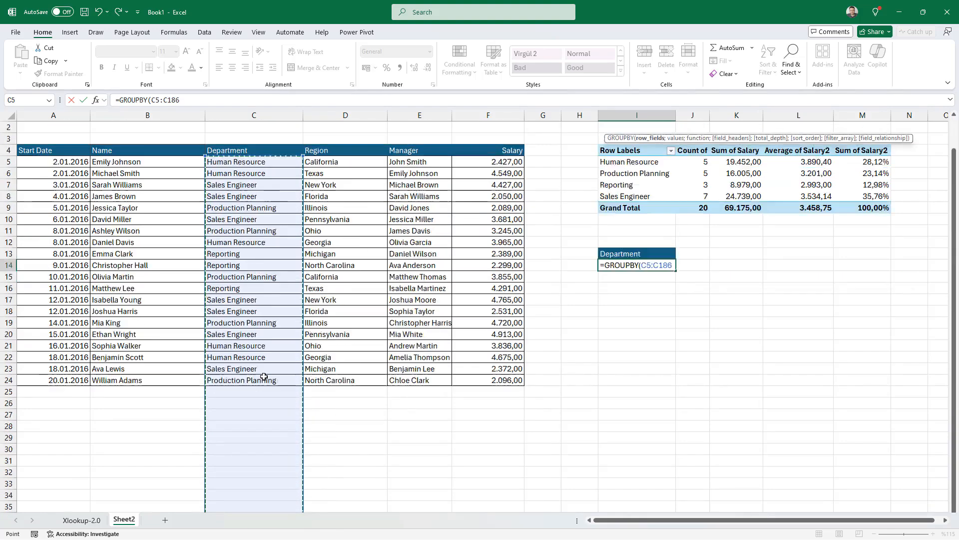
pyautogui.moveTo(245, 178); pyautogui.dragTo(277, 185)
pyautogui.scroll(11, 276, 180)
pyautogui.scroll(2, 276, 179)
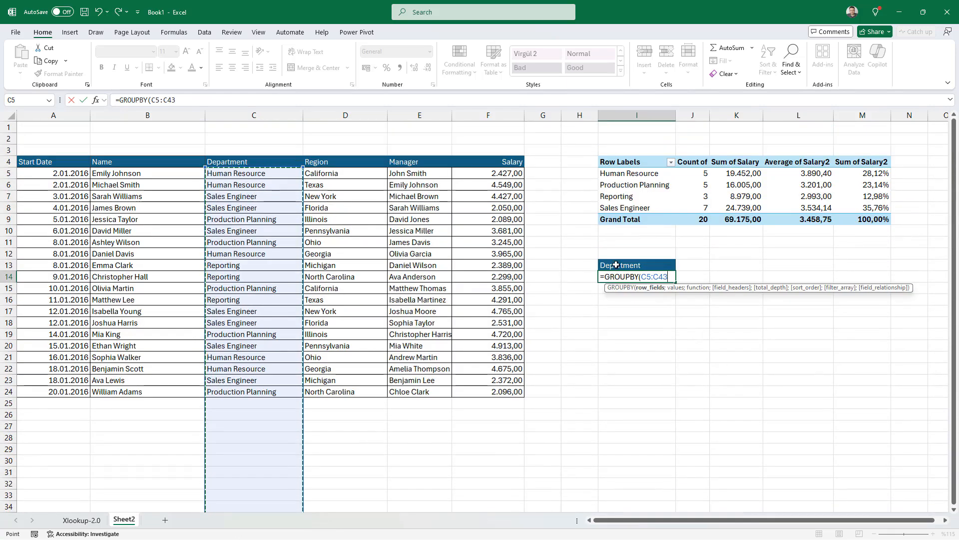
# Step: Complete the GROUPBY formula with the salary range F5:F43 as values and SUM as the function
pyautogui.write(';')
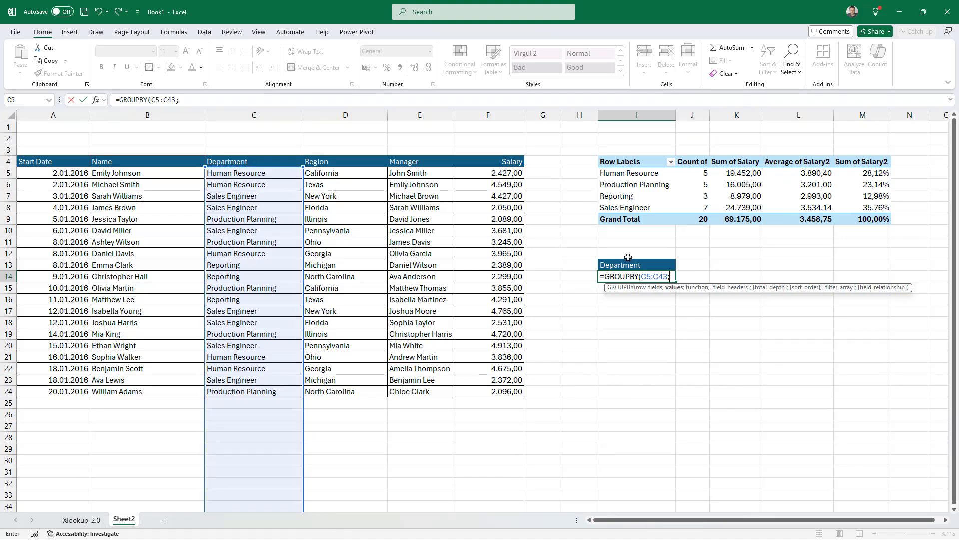
pyautogui.moveTo(477, 173); pyautogui.dragTo(510, 404)
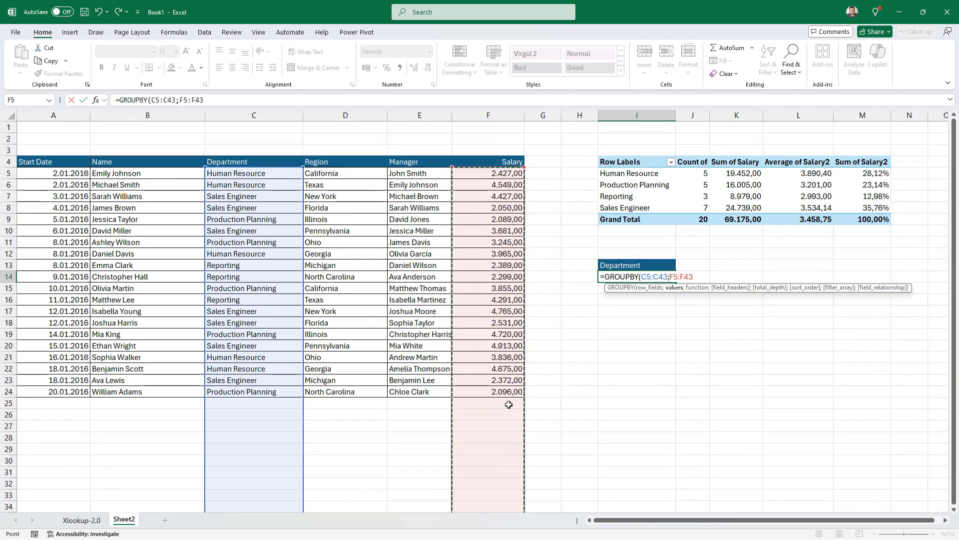
pyautogui.write(';')
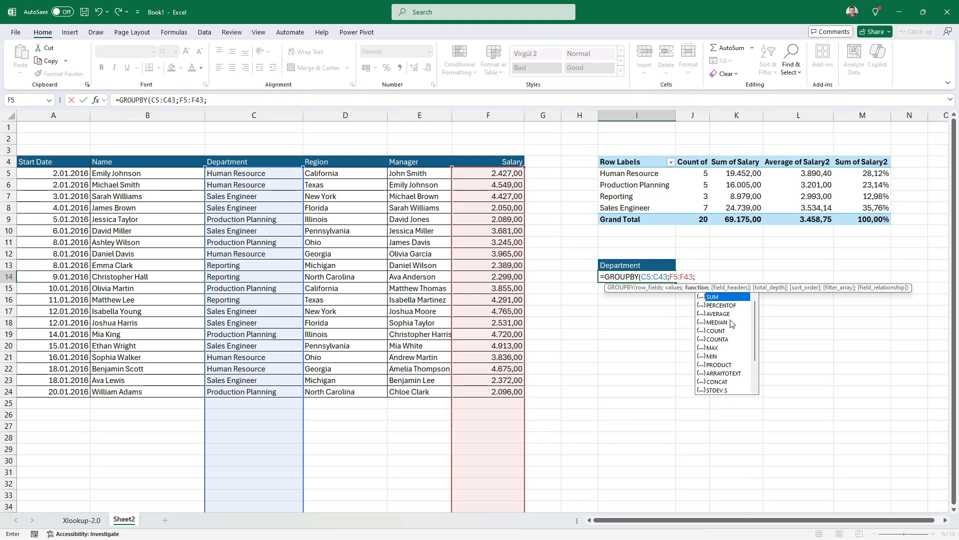
pyautogui.doubleClick(717, 298)
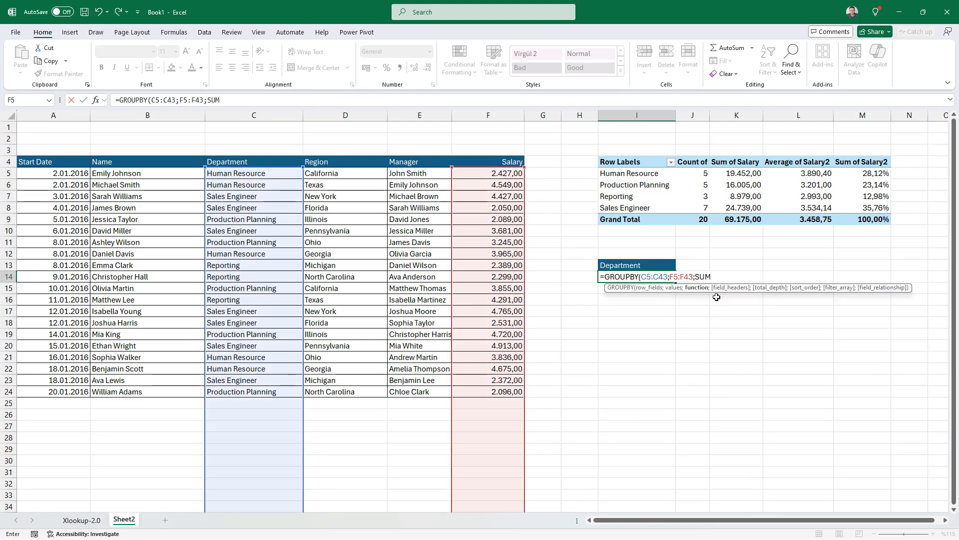
pyautogui.write(')')
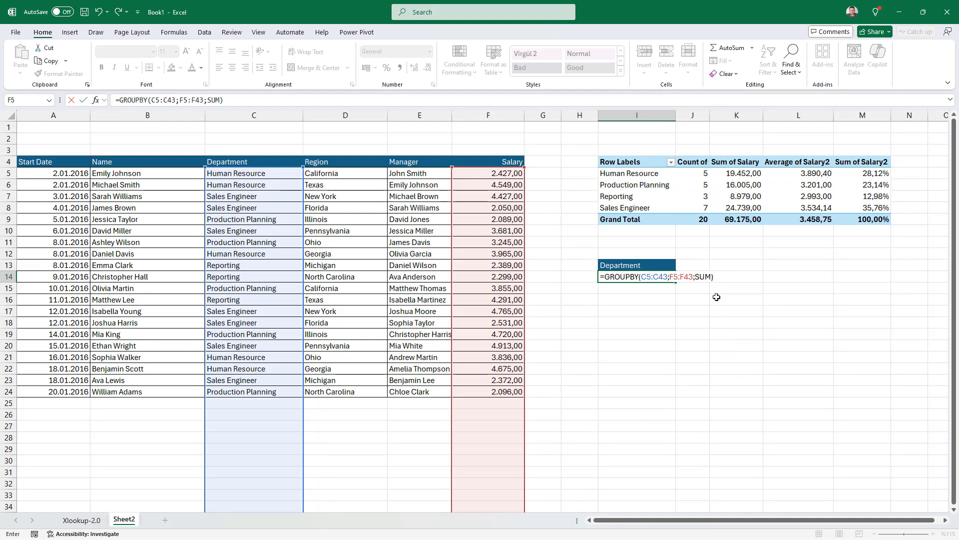
pyautogui.press('Return')
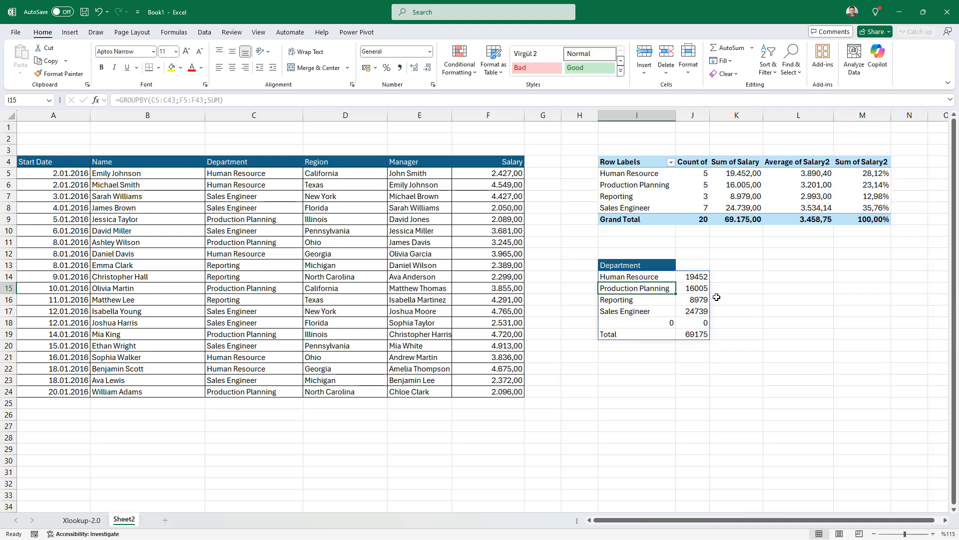
pyautogui.press('Down')
pyautogui.press('Down')
pyautogui.press('Down')
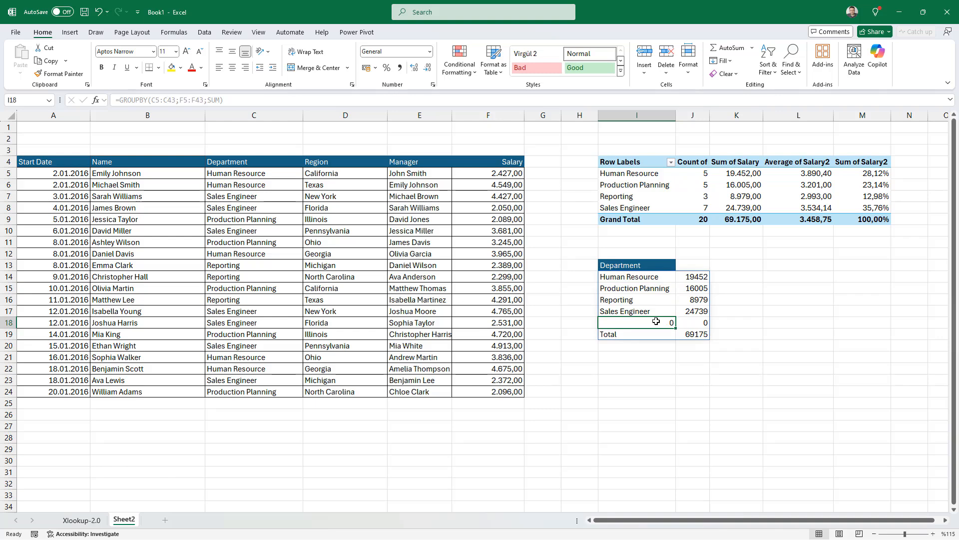
pyautogui.moveTo(657, 323); pyautogui.dragTo(692, 325)
pyautogui.click(628, 326)
# Step: Enter Sales as a department in C25, directly below the last record of the data table
pyautogui.click(272, 406)
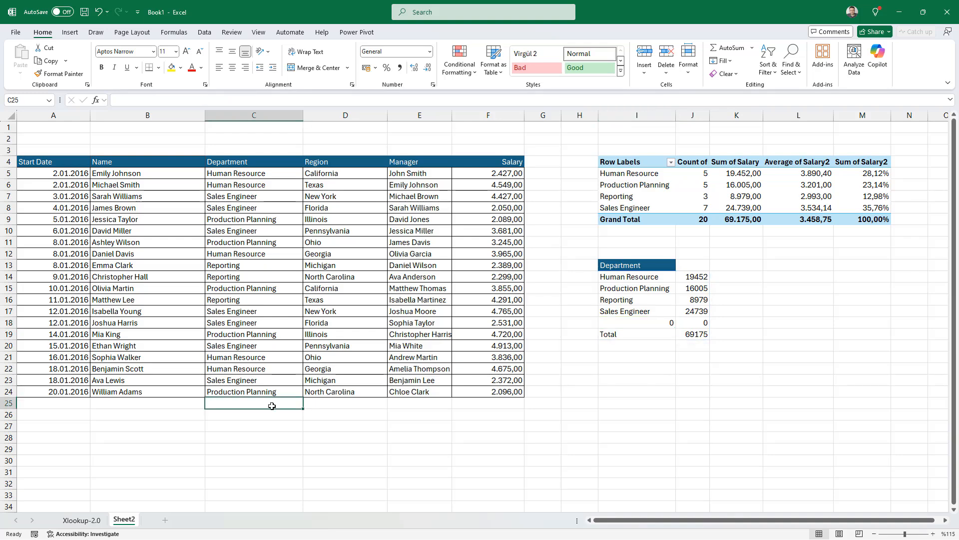
pyautogui.write('Sale')
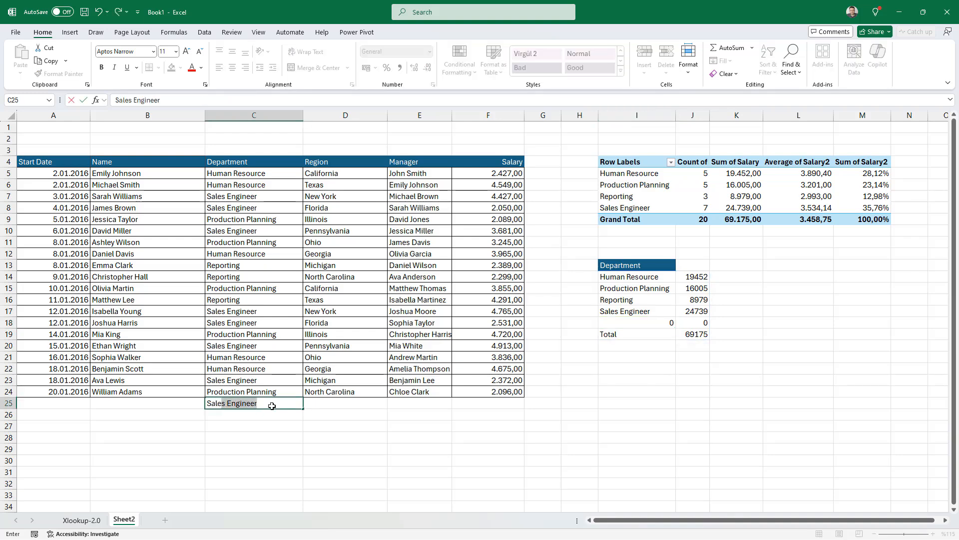
pyautogui.write('s')
pyautogui.press('Delete')
pyautogui.press('Return')
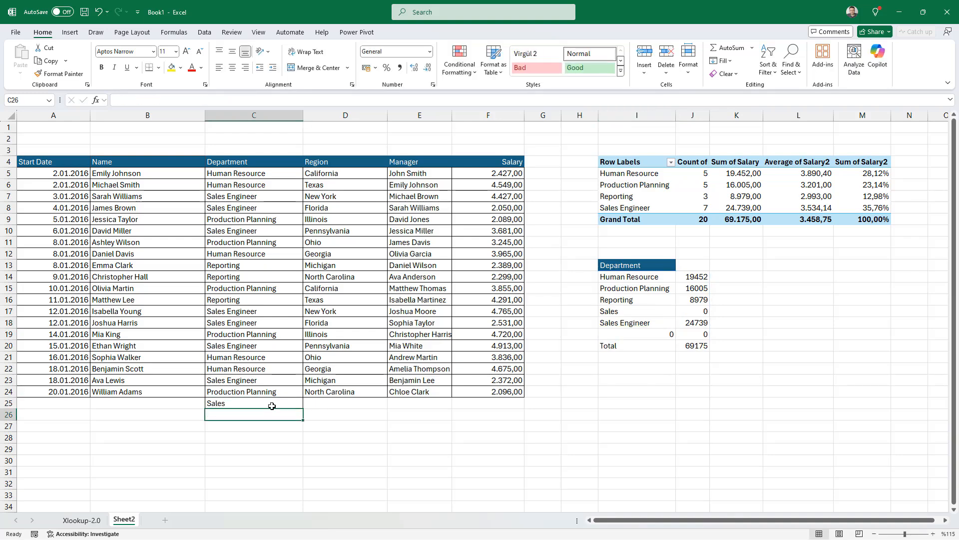
# Step: Enter a salary of 14000 in F25 for the Sales row
pyautogui.press('Up')
pyautogui.press('Right')
pyautogui.press('Right')
pyautogui.press('Right')
pyautogui.press('Right')
pyautogui.press('Left')
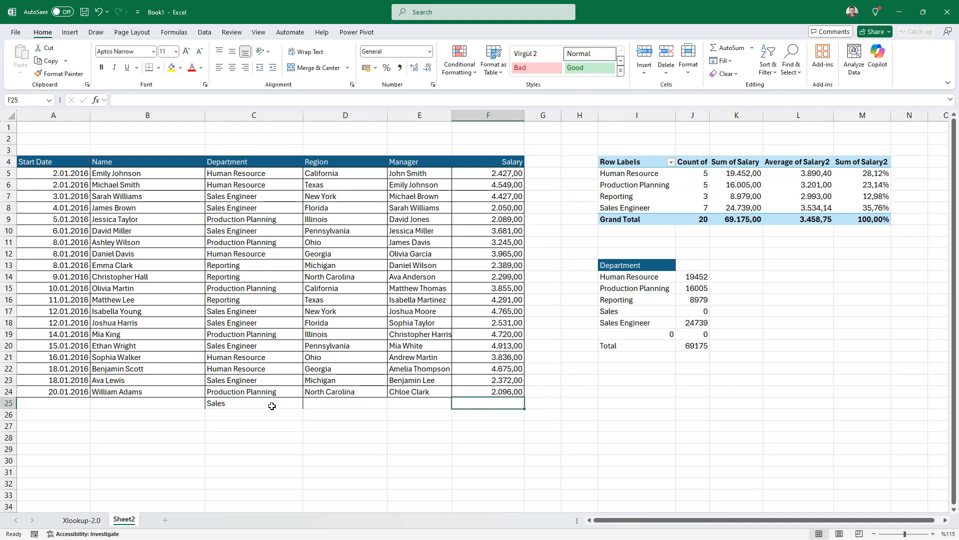
pyautogui.write('14000')
pyautogui.press('Return')
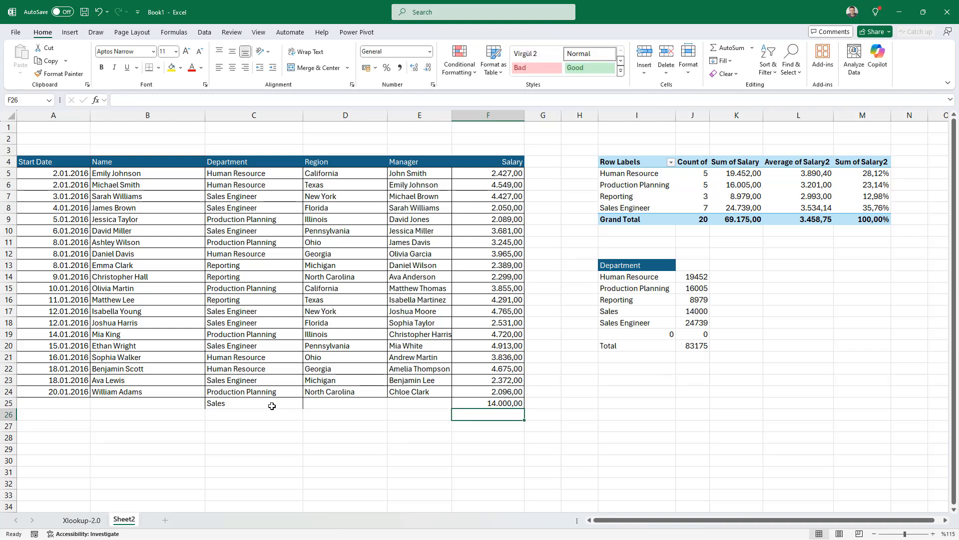
# Step: Undo the salary and department entries made in row 25
pyautogui.hotkey('ctrl', 'z')
pyautogui.hotkey('ctrl', 'z')
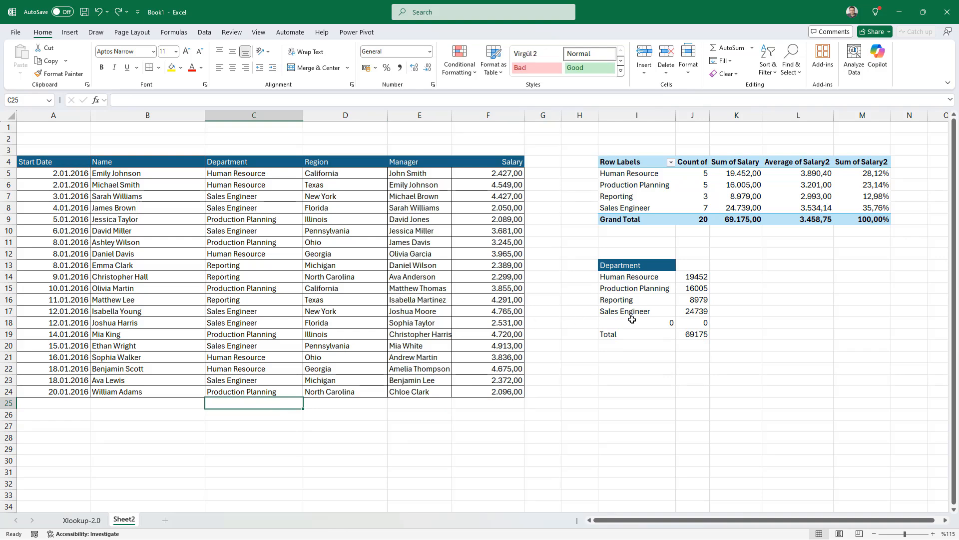
pyautogui.moveTo(632, 320); pyautogui.dragTo(680, 322)
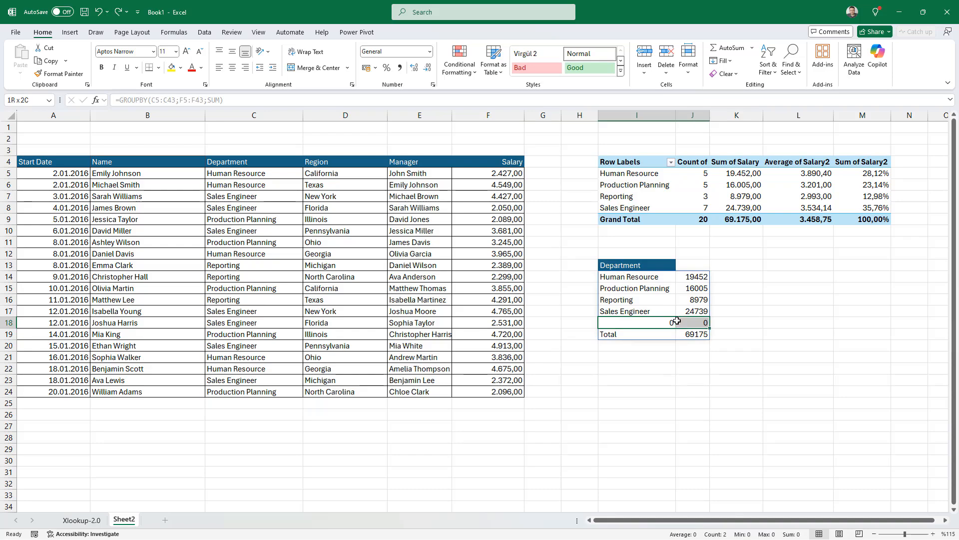
# Step: Wrap the row fields range C5:C43 of the GROUPBY formula in I14 in TRIMRANGE
pyautogui.click(648, 277)
pyautogui.keyDown('ctrl'); pyautogui.scroll(7, 648, 276); pyautogui.keyUp('ctrl')
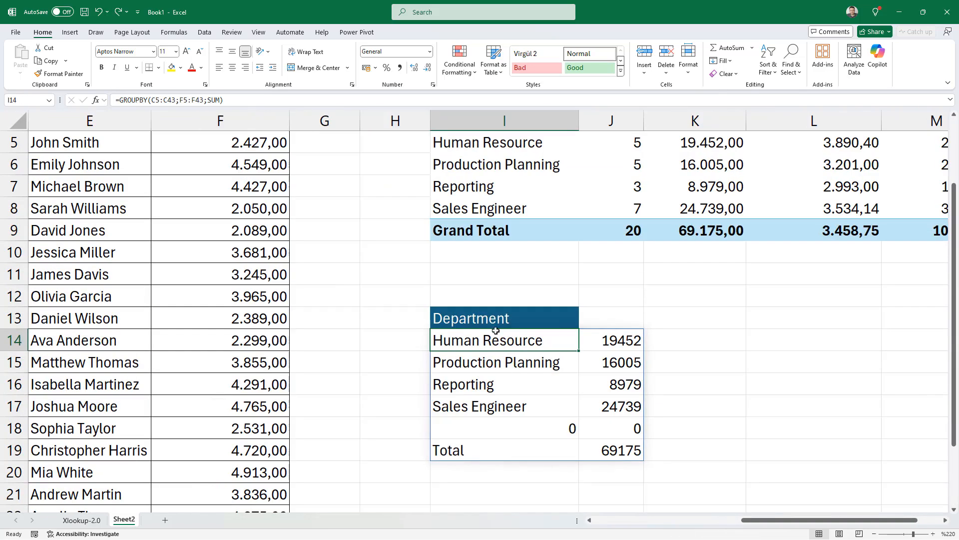
pyautogui.scroll(-1, 497, 339)
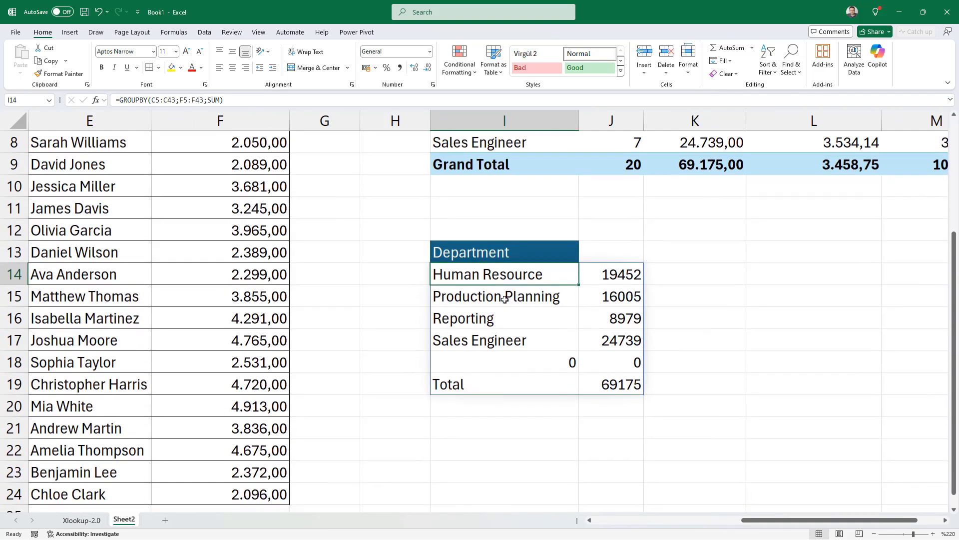
pyautogui.doubleClick(510, 274)
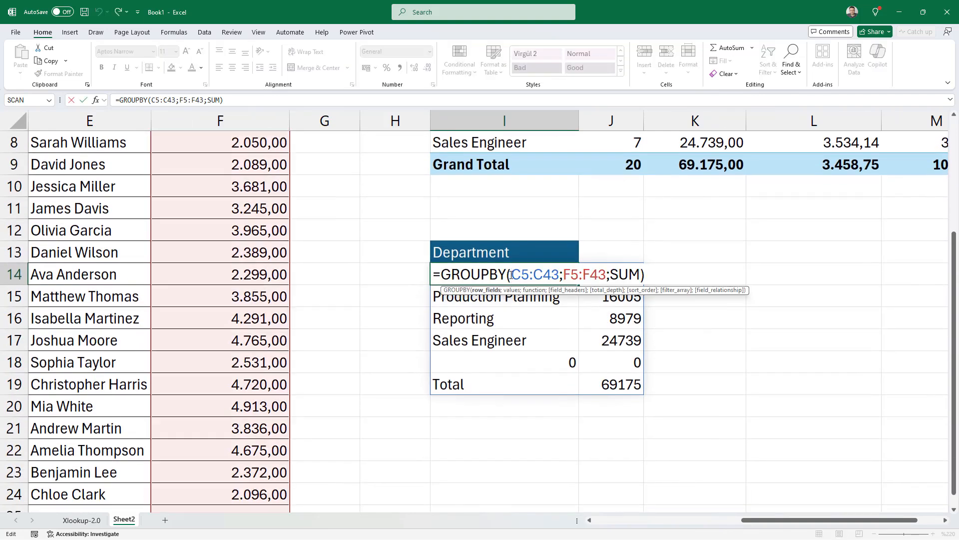
pyautogui.write('Trım')
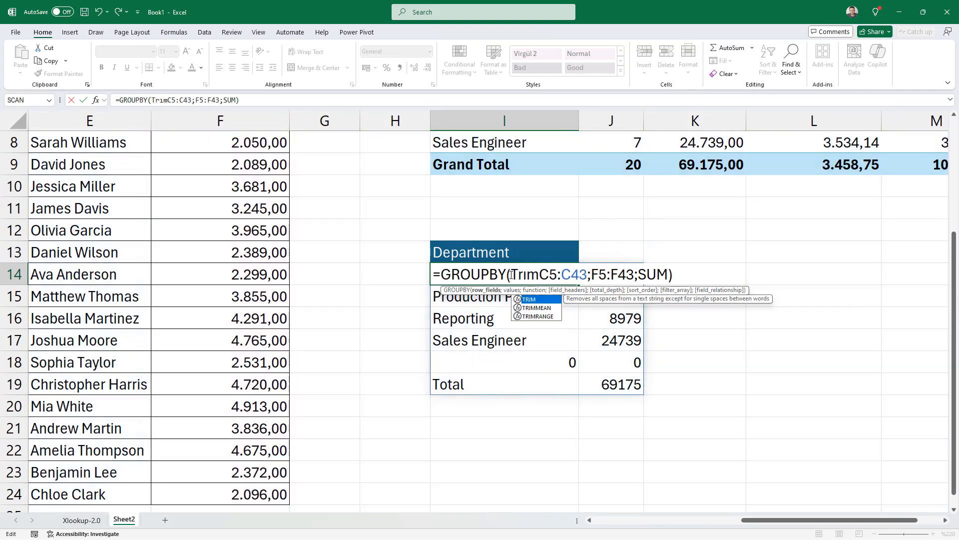
pyautogui.press('Down')
pyautogui.press('Down')
pyautogui.press('Tab')
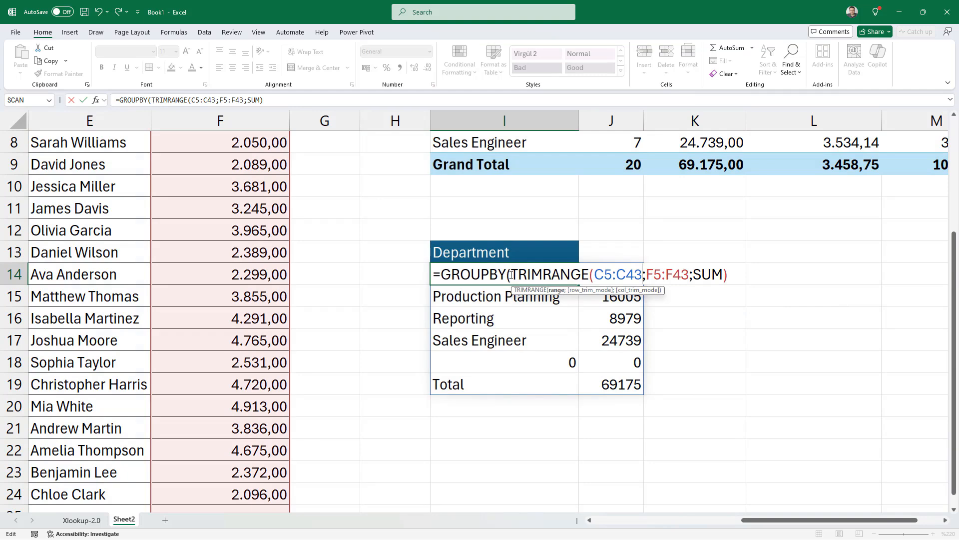
pyautogui.write(';')
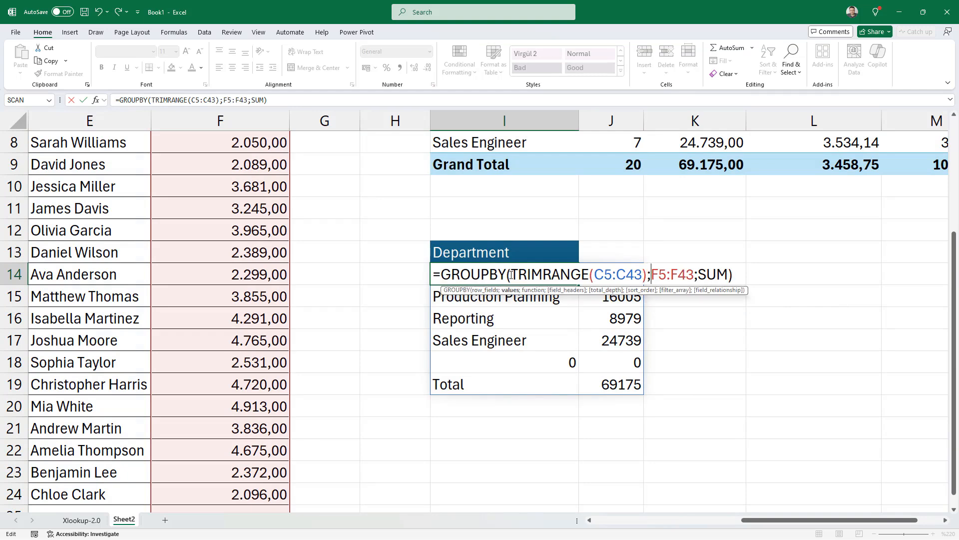
# Step: Wrap the values range F5:F43 of the GROUPBY formula in I14 in TRIMRANGE and commit the formula
pyautogui.write('trim')
pyautogui.press('Down')
pyautogui.press('Down')
pyautogui.press('Tab')
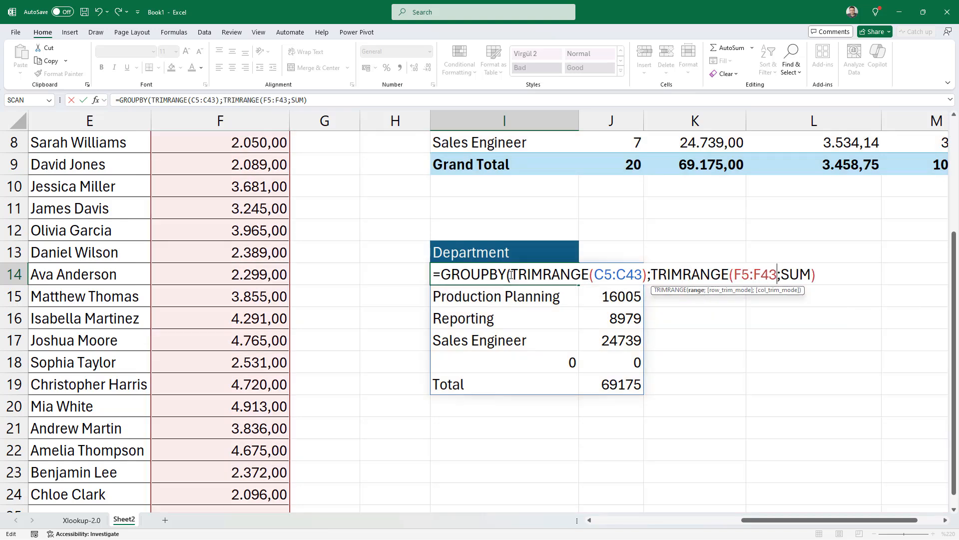
pyautogui.write(')')
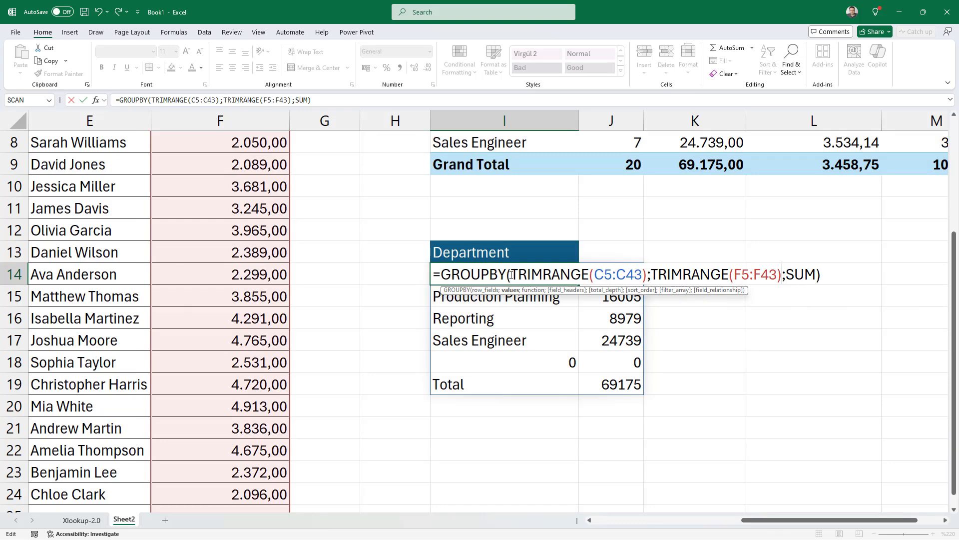
pyautogui.press('Return')
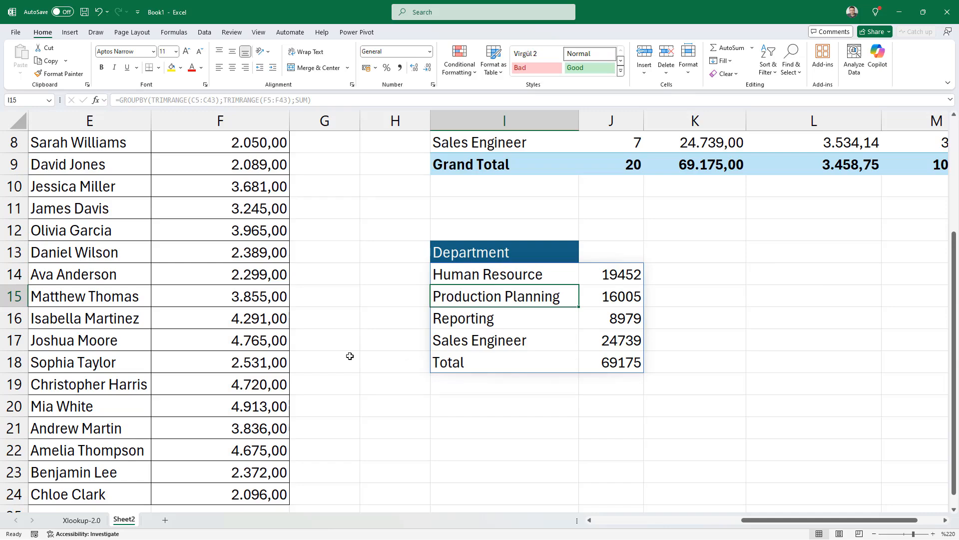
pyautogui.scroll(-3, 302, 352)
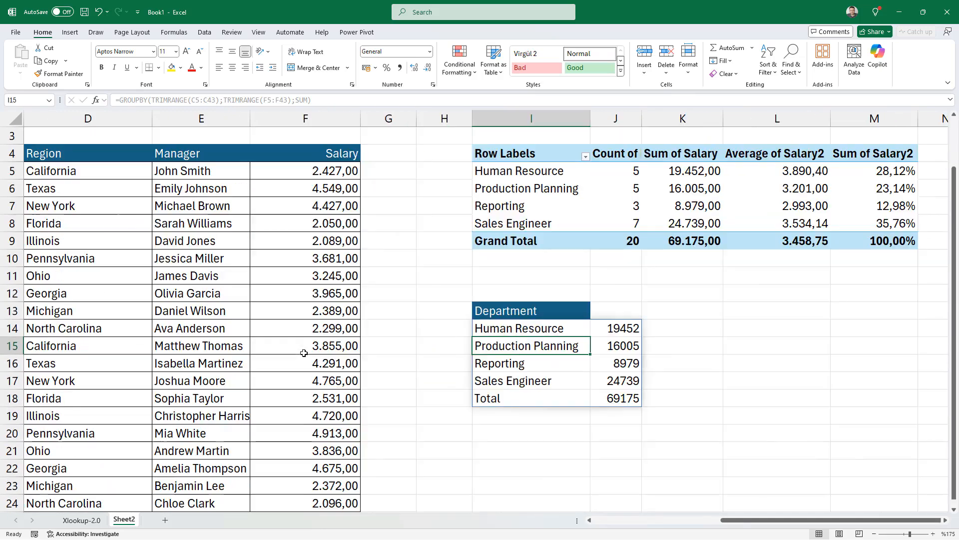
pyautogui.scroll(-1, 303, 352)
pyautogui.scroll(-2, 283, 349)
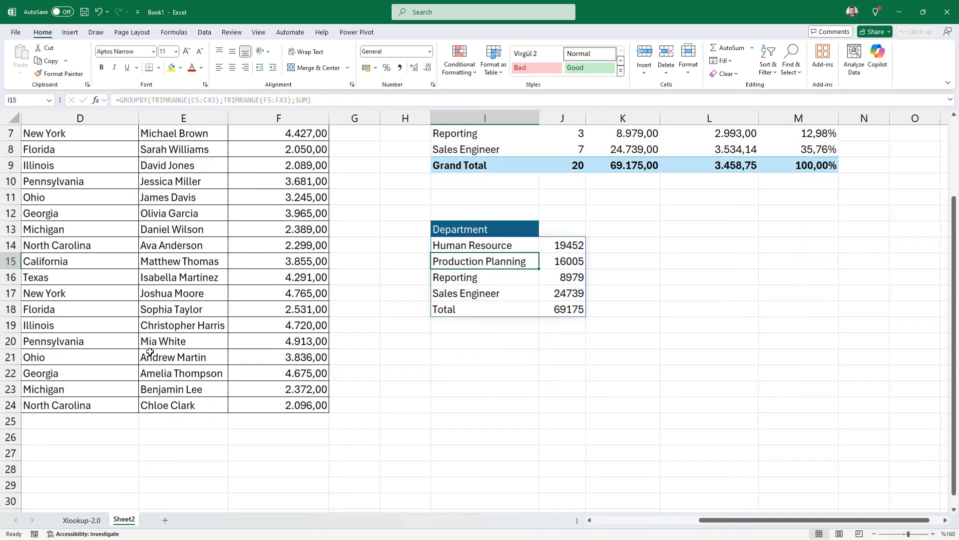
pyautogui.scroll(-1, 150, 351)
pyautogui.scroll(2, 150, 352)
pyautogui.click(165, 478)
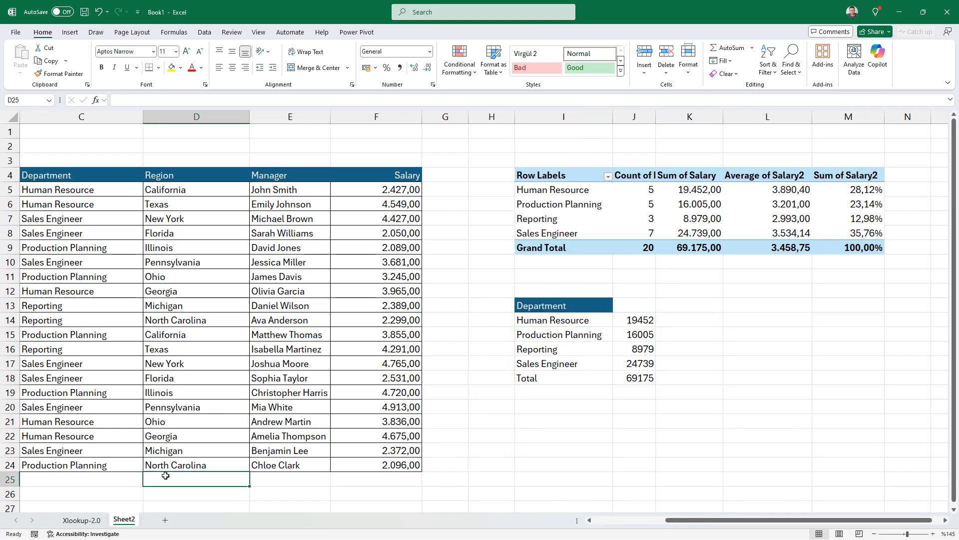
pyautogui.write('S')
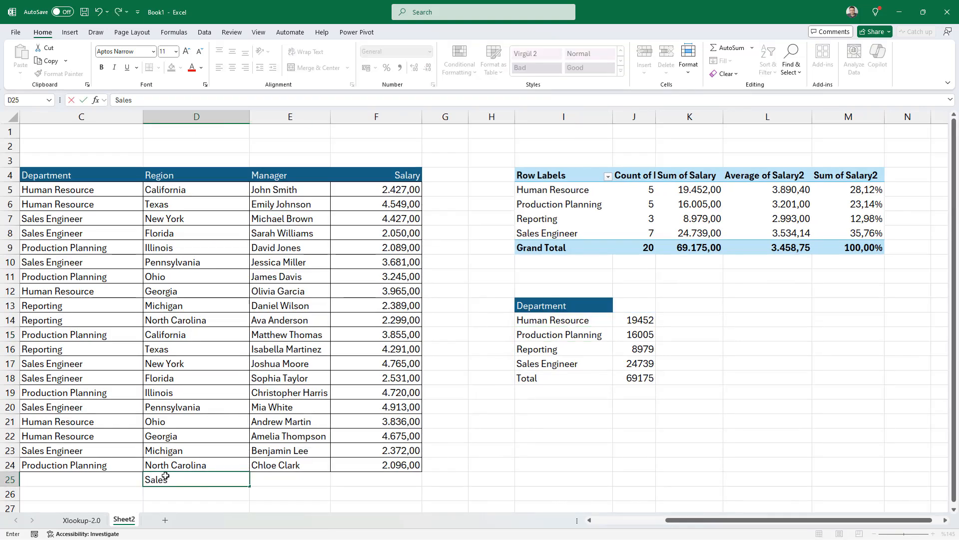
pyautogui.write('ale')
pyautogui.press('BackSpace')
pyautogui.press('BackSpace')
pyautogui.press('BackSpace')
pyautogui.press('BackSpace')
pyautogui.press('Left')
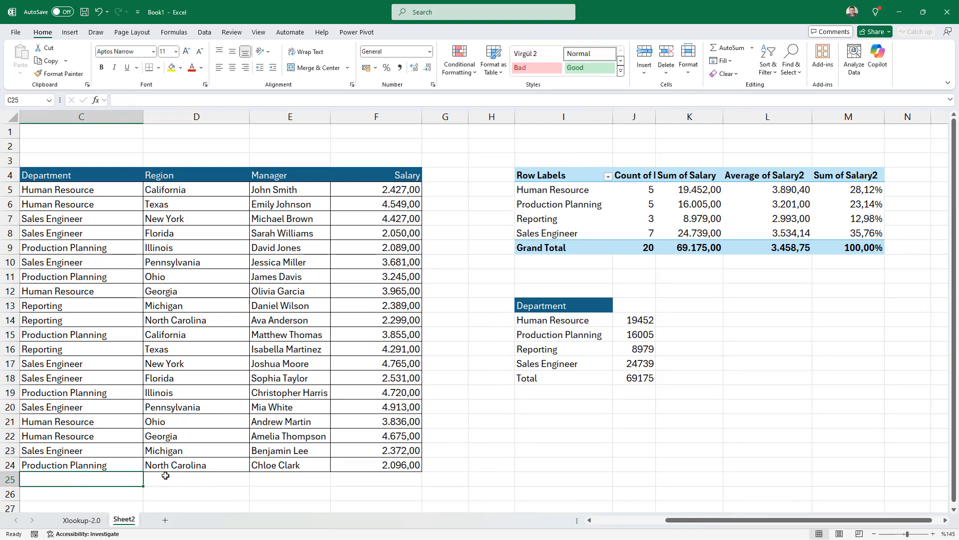
# Step: Add a test record in row 25 with Sales as department in C25 and a salary of 3650 in F25
pyautogui.write('Sales')
pyautogui.press('BackSpace')
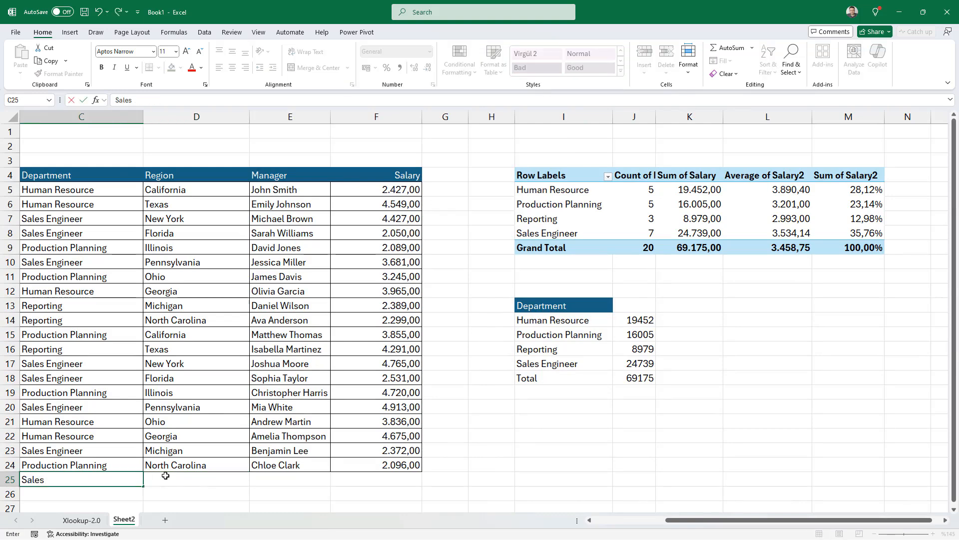
pyautogui.press('Right')
pyautogui.press('Right')
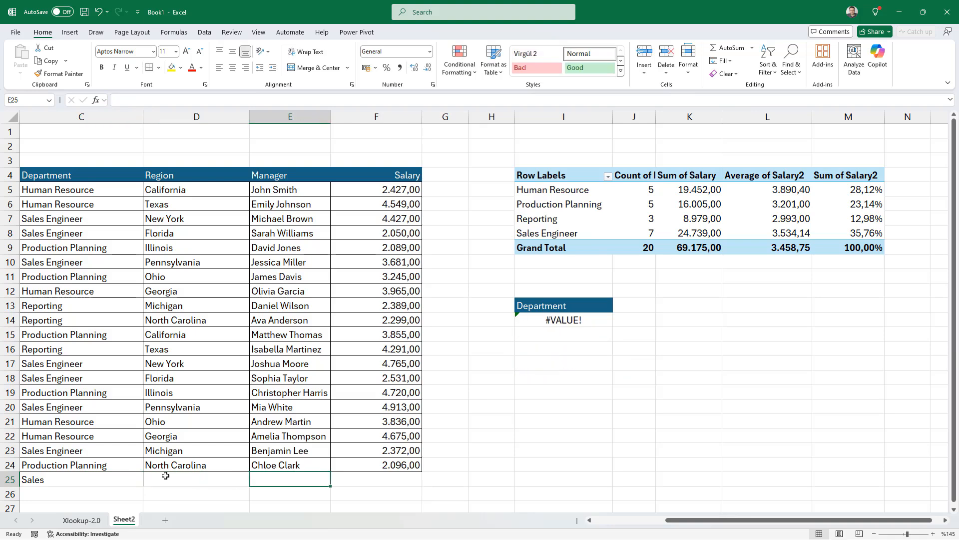
pyautogui.click(73, 484)
pyautogui.click(377, 482)
pyautogui.write('3650')
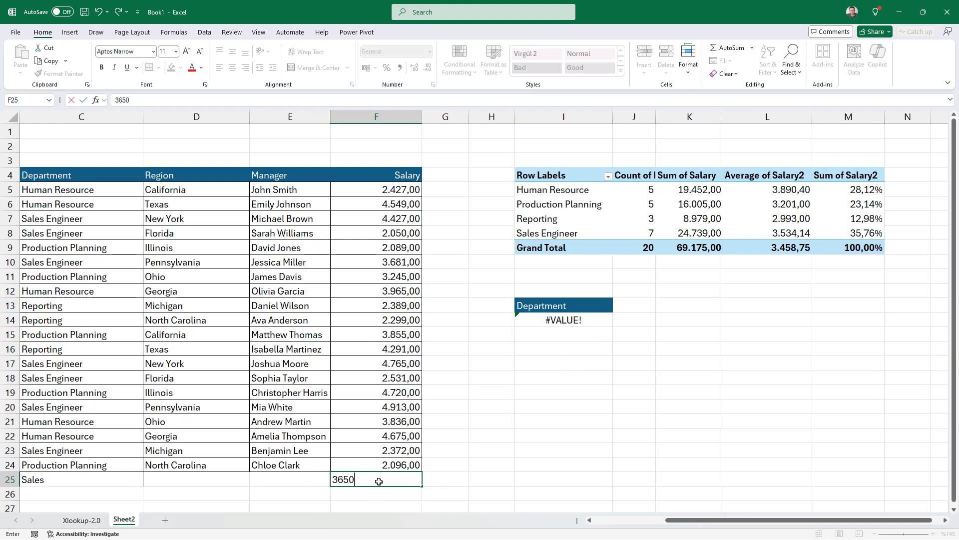
pyautogui.press('Return')
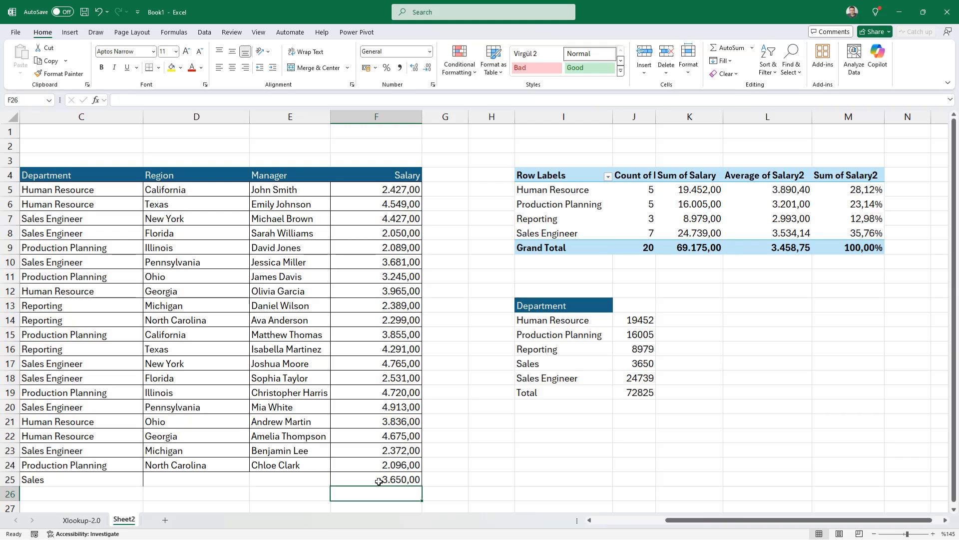
# Step: Undo the test salary and department entries in row 25
pyautogui.hotkey('ctrl', 'z')
pyautogui.hotkey('ctrl', 'z')
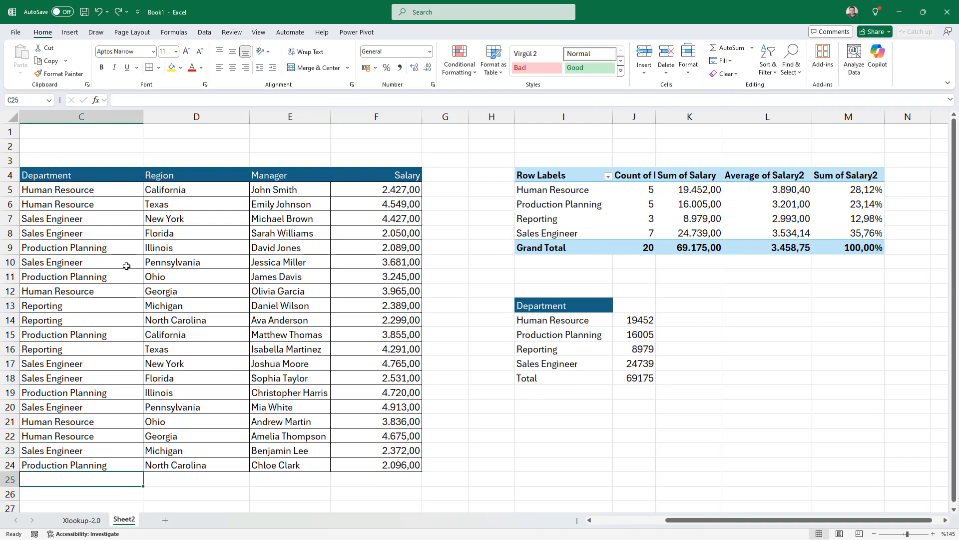
# Step: Copy the Region header from D4 of the data table to L13
pyautogui.click(192, 177)
pyautogui.hotkey('ctrl', 'c')
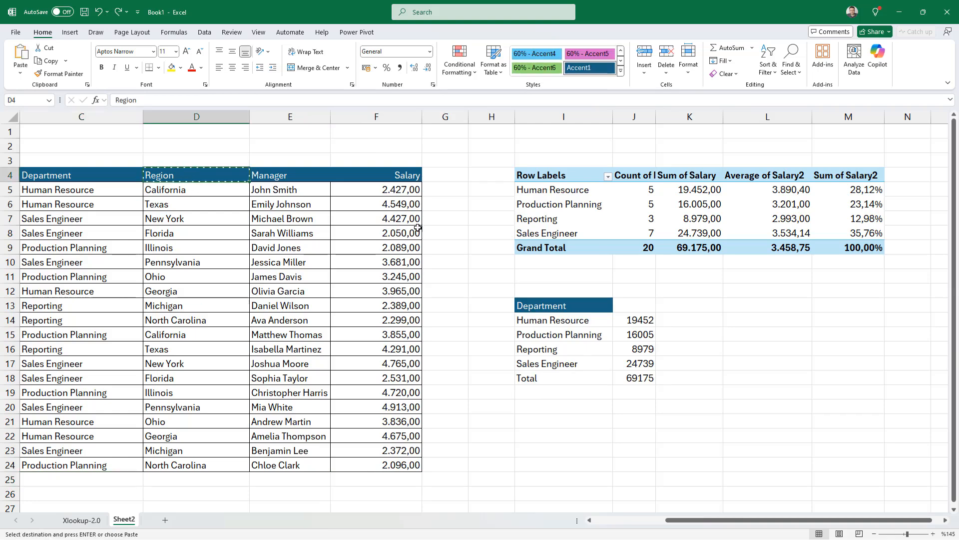
pyautogui.click(750, 305)
pyautogui.hotkey('ctrl', 'v')
# Step: Start a GROUPBY formula in L14 with the region range D5:D80 as row fields
pyautogui.click(757, 317)
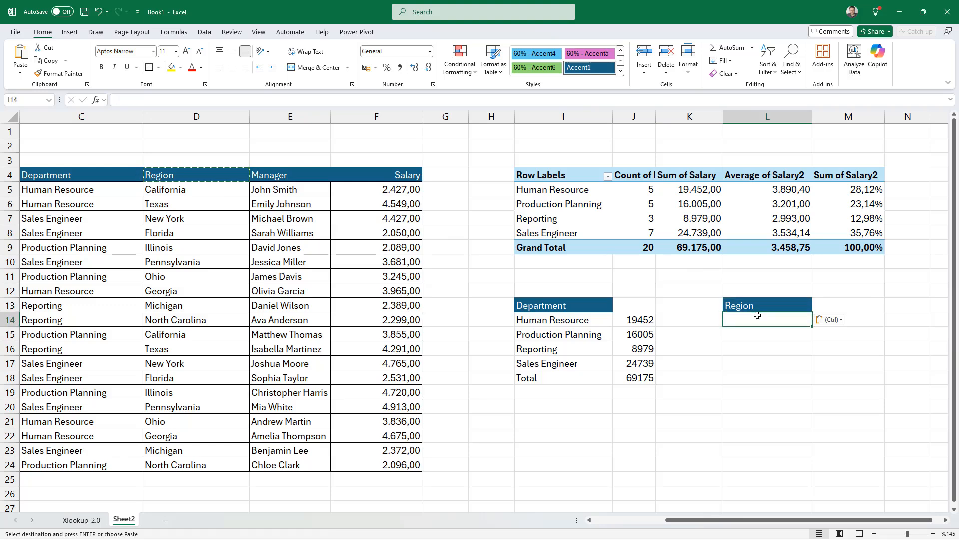
pyautogui.write('=gr')
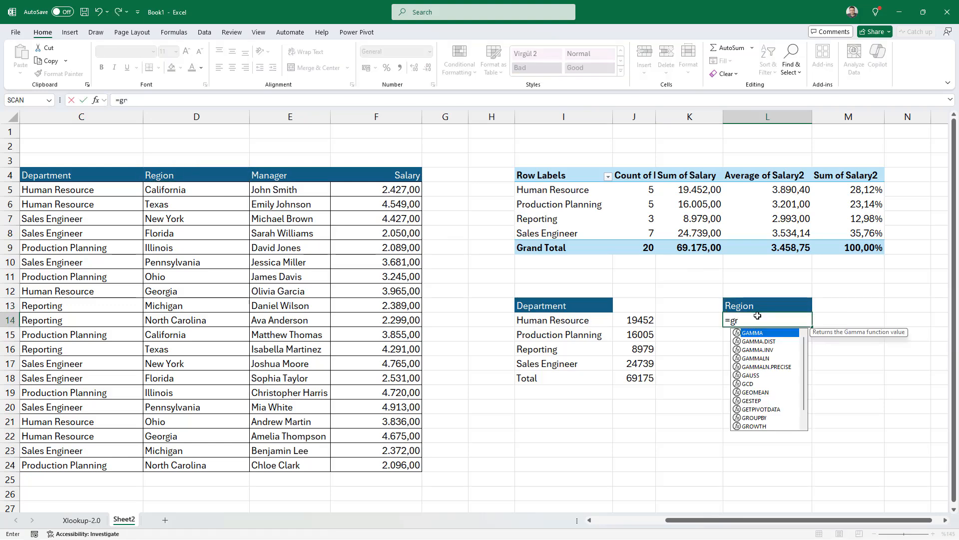
pyautogui.press('Tab')
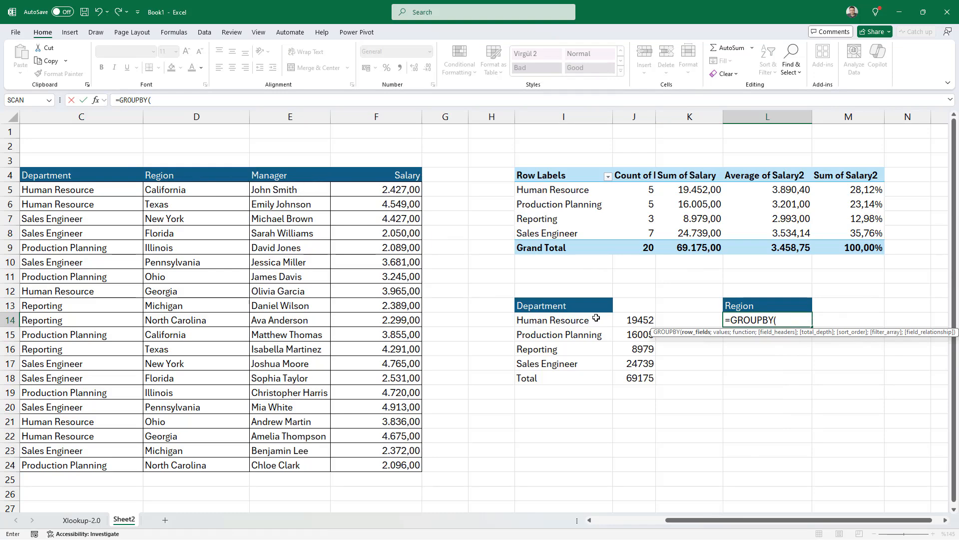
pyautogui.moveTo(225, 189); pyautogui.dragTo(214, 458)
pyautogui.scroll(19, 213, 458)
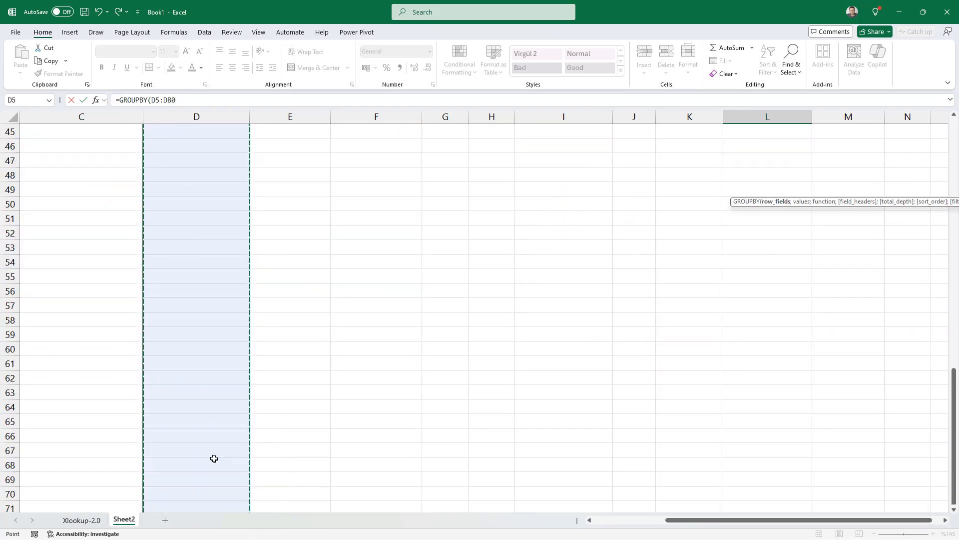
pyautogui.write(';')
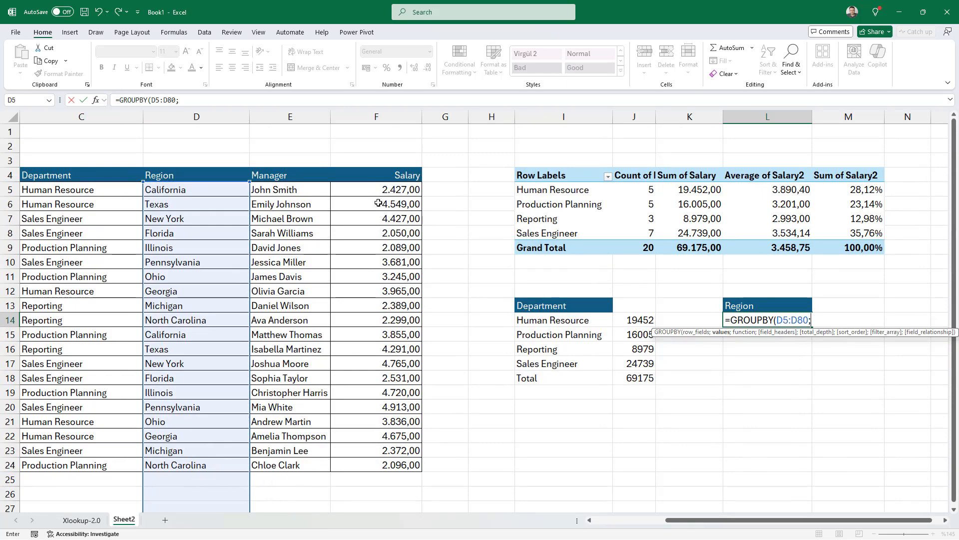
# Step: Complete the GROUPBY formula with the salary range F5:F80 as values and SUM as function
pyautogui.moveTo(377, 190); pyautogui.dragTo(398, 199)
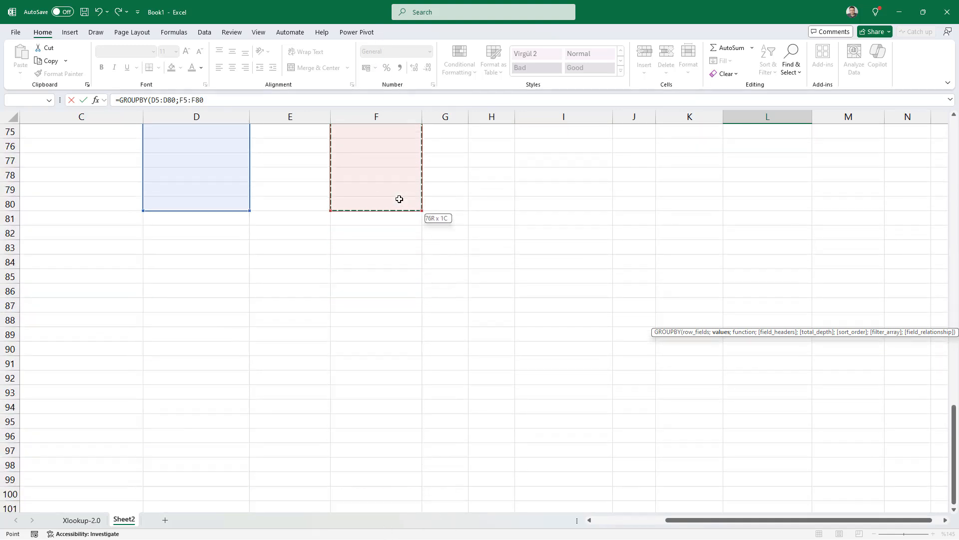
pyautogui.scroll(20, 398, 199)
pyautogui.scroll(2, 398, 200)
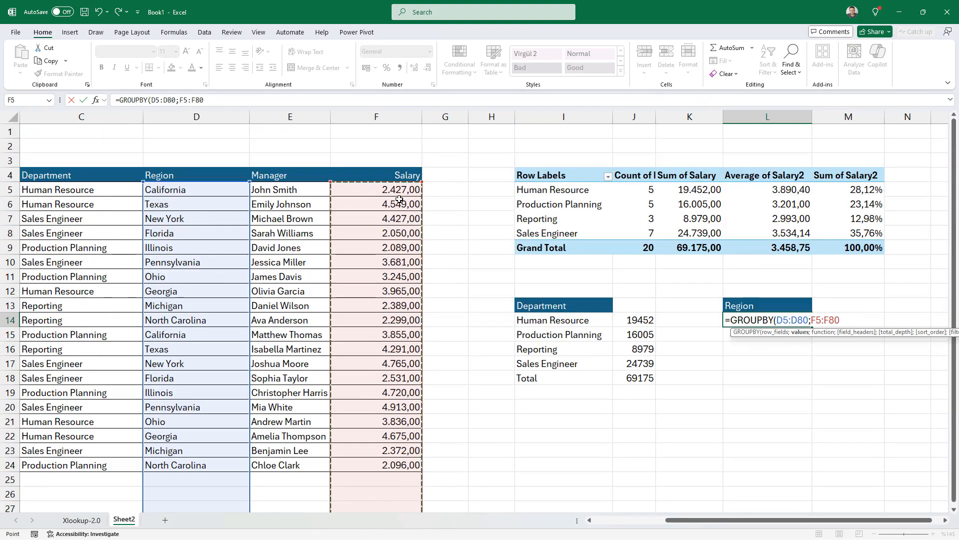
pyautogui.write(';')
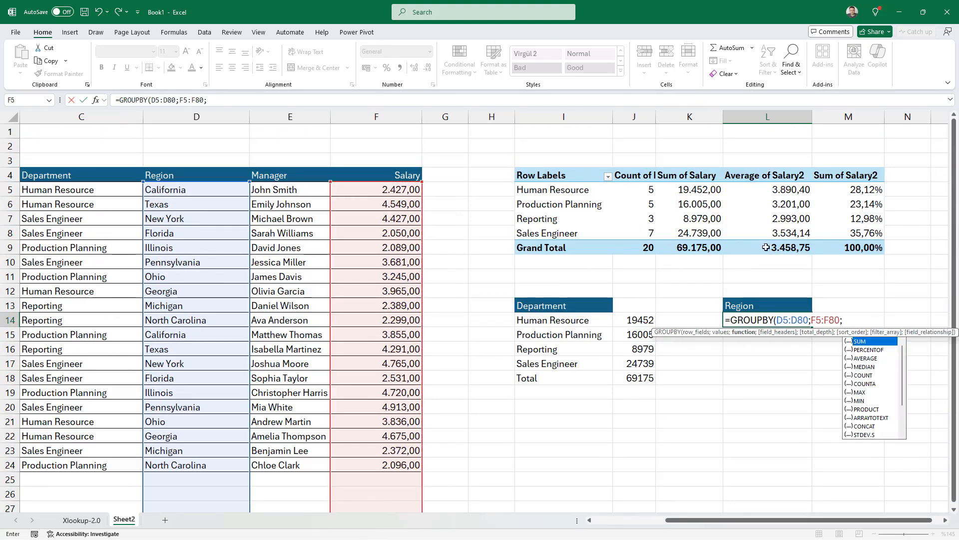
pyautogui.doubleClick(870, 340)
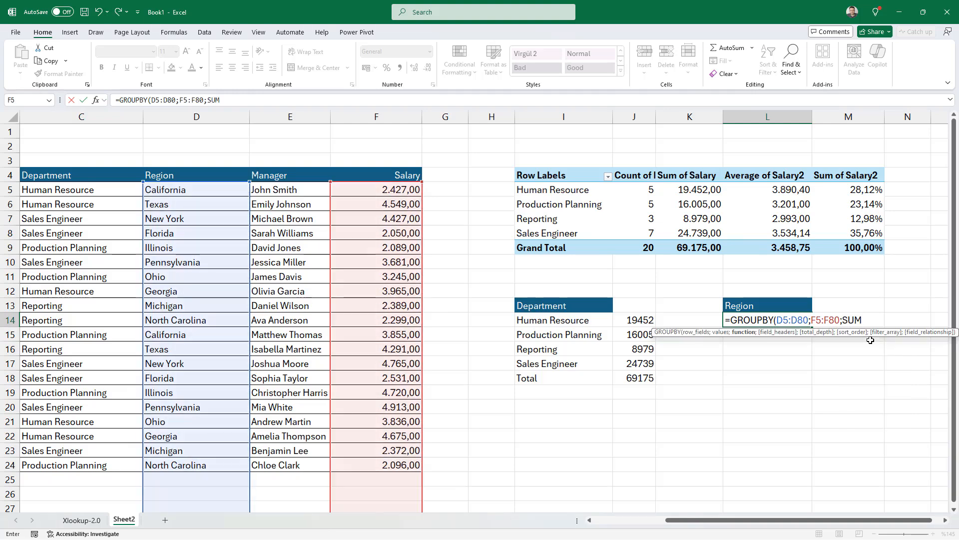
pyautogui.write(')')
pyautogui.press('Return')
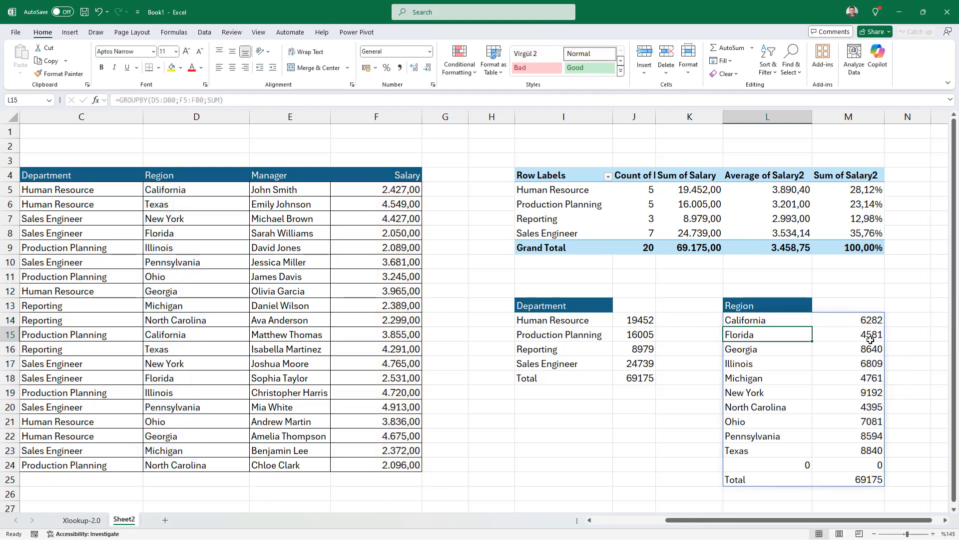
# Step: Examine the salary summary by region beneath the Region header
pyautogui.press('Down')
pyautogui.press('Down')
pyautogui.press('Down')
pyautogui.press('Down')
pyautogui.press('Down')
pyautogui.press('Down')
pyautogui.press('Down')
pyautogui.press('Down')
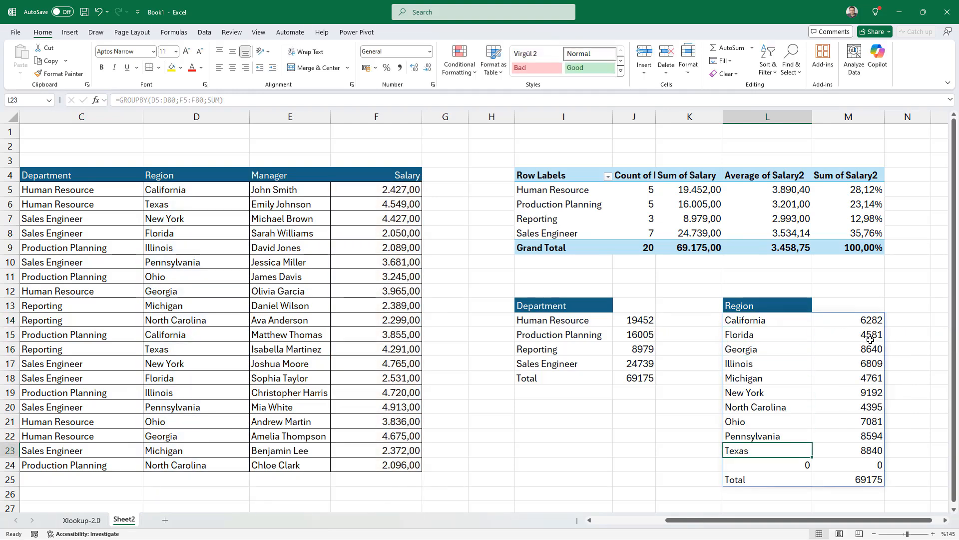
pyautogui.press('Right')
pyautogui.press('Right')
pyautogui.press('Right')
pyautogui.press('Right')
pyautogui.press('Right')
pyautogui.press('Right')
pyautogui.press('Right')
pyautogui.press('Right')
pyautogui.press('Right')
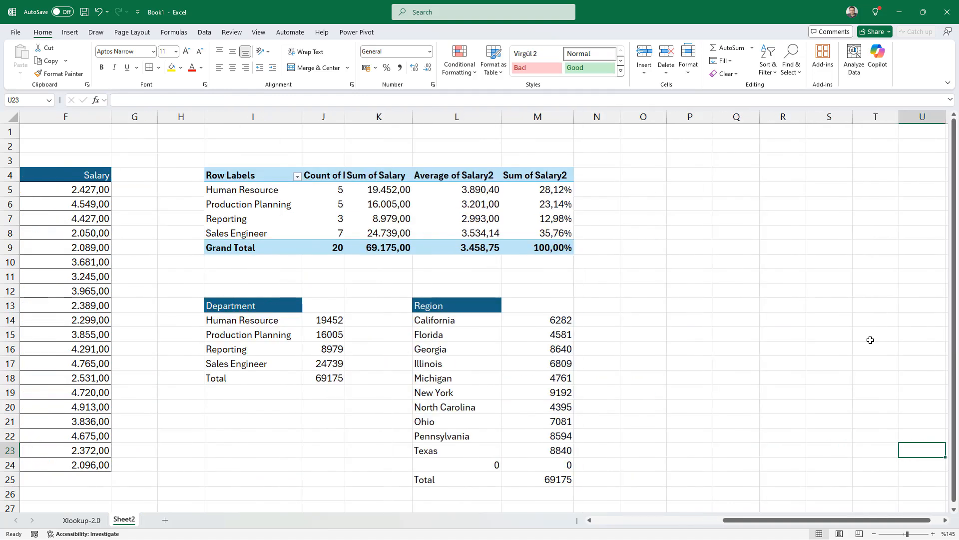
# Step: Wrap the row fields range D5:D80 of the GROUPBY formula in L14 in TRIMRANGE
pyautogui.scroll(-2, 742, 270)
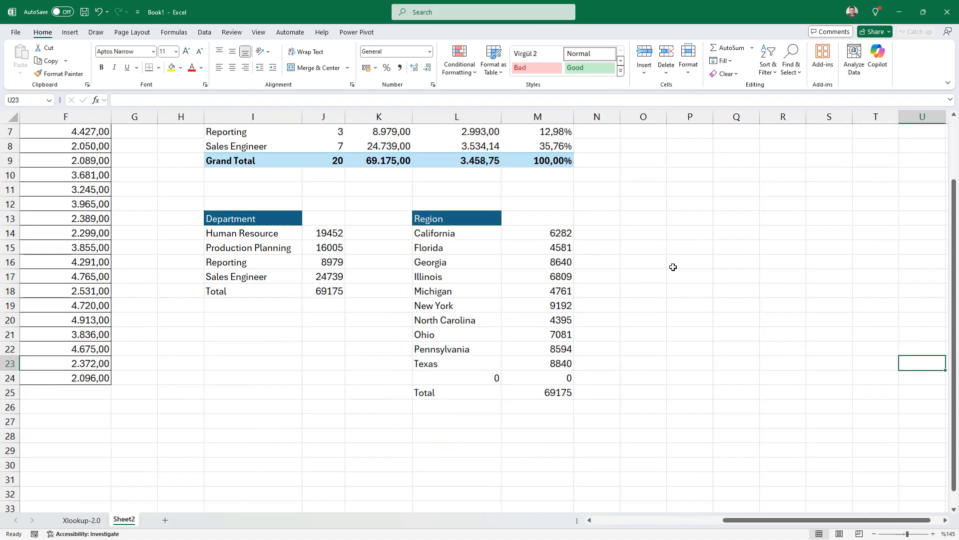
pyautogui.click(453, 238)
pyautogui.doubleClick(454, 238)
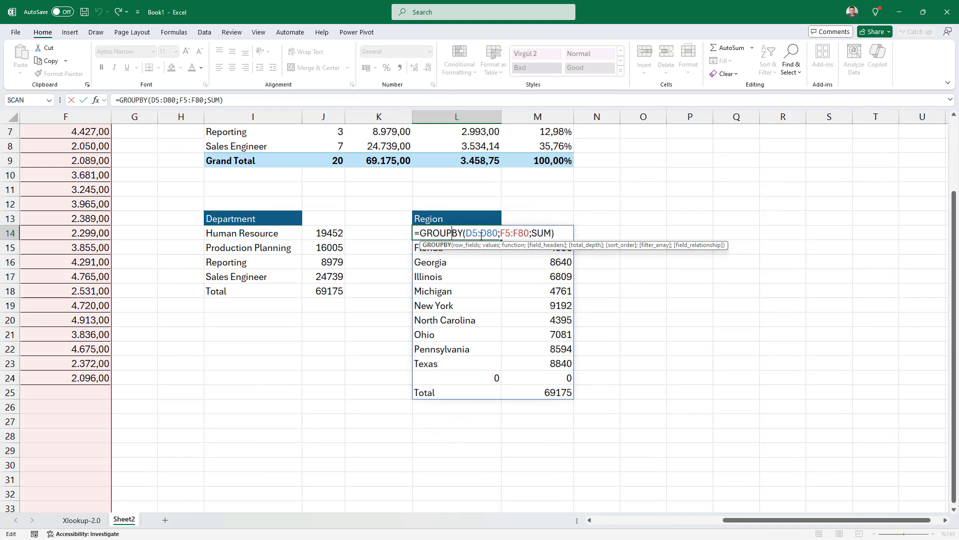
pyautogui.click(466, 233)
pyautogui.write('Tim')
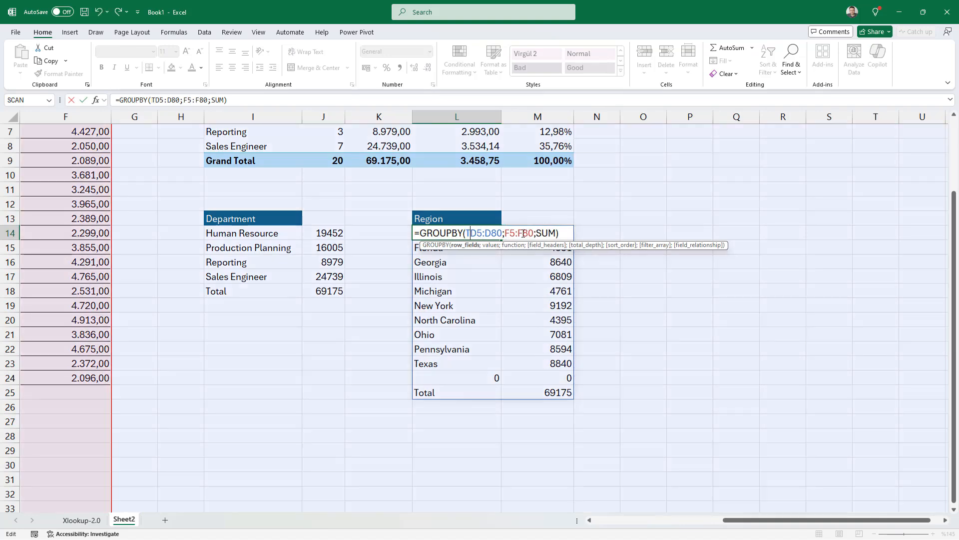
pyautogui.press('BackSpace')
pyautogui.press('BackSpace')
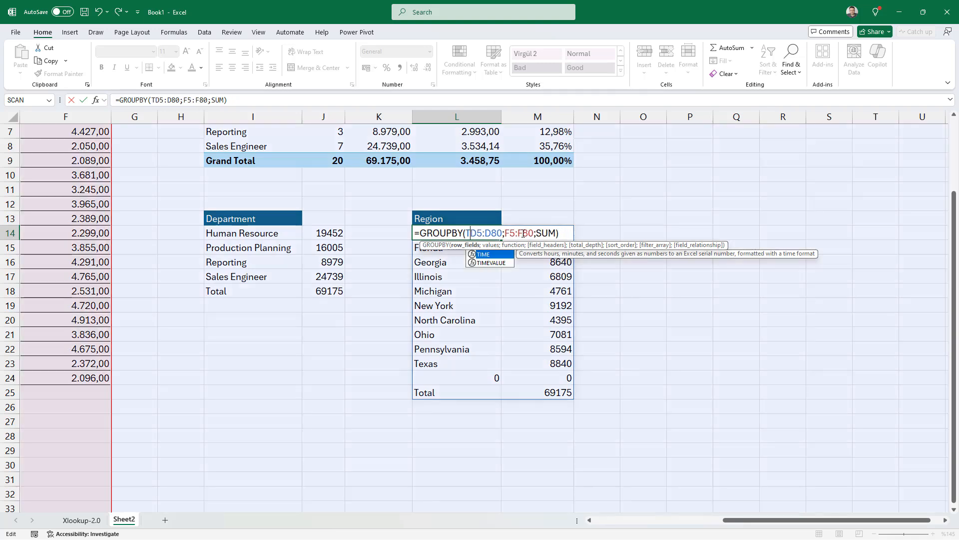
pyautogui.write('r')
pyautogui.press('Down')
pyautogui.press('Down')
pyautogui.press('Down')
pyautogui.press('Down')
pyautogui.press('Down')
pyautogui.press('Tab')
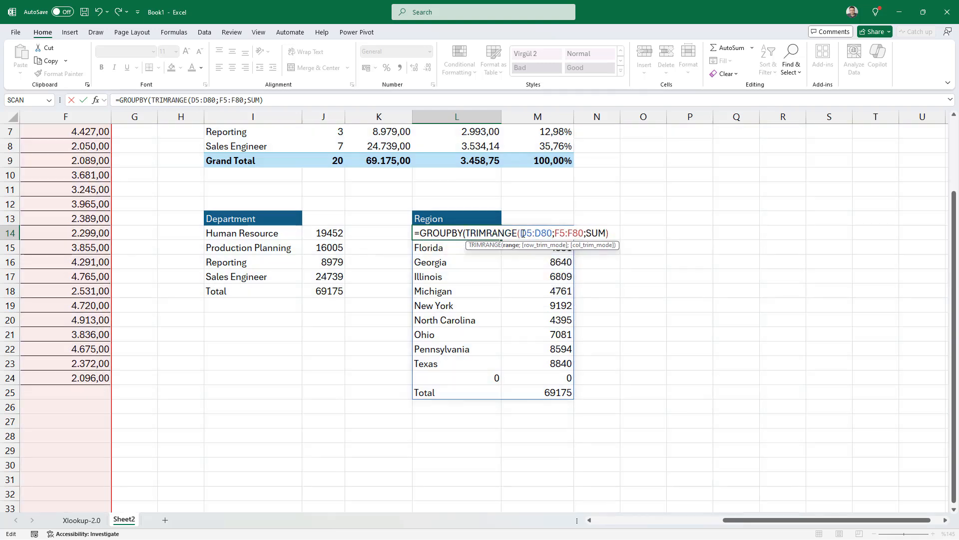
pyautogui.press('Right')
pyautogui.press('Right')
pyautogui.press('Right')
pyautogui.press('Right')
pyautogui.press('Right')
pyautogui.press('Right')
pyautogui.write(')')
# Step: Trim trailing blanks from the values range by changing it to F5:.F80 and commit the formula
pyautogui.press('Right')
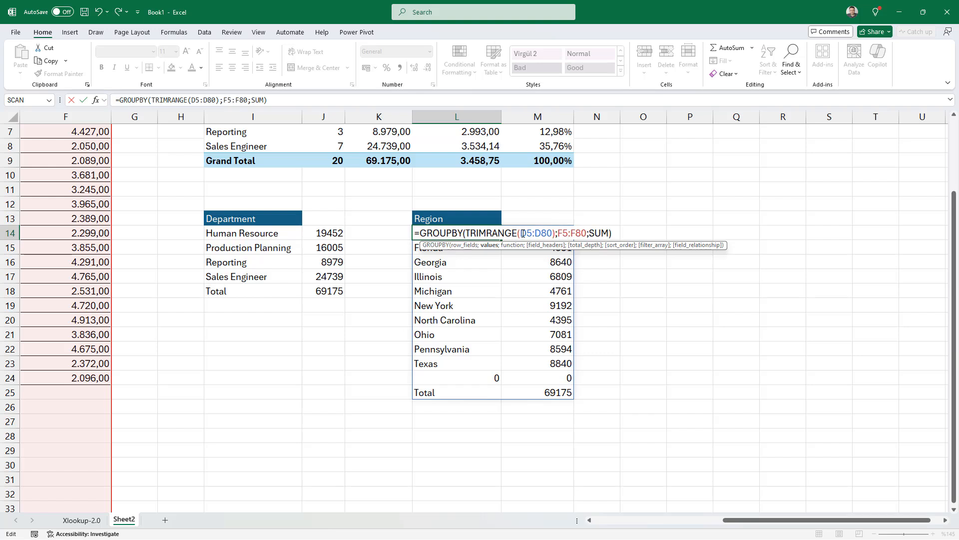
pyautogui.write('.')
pyautogui.press('Return')
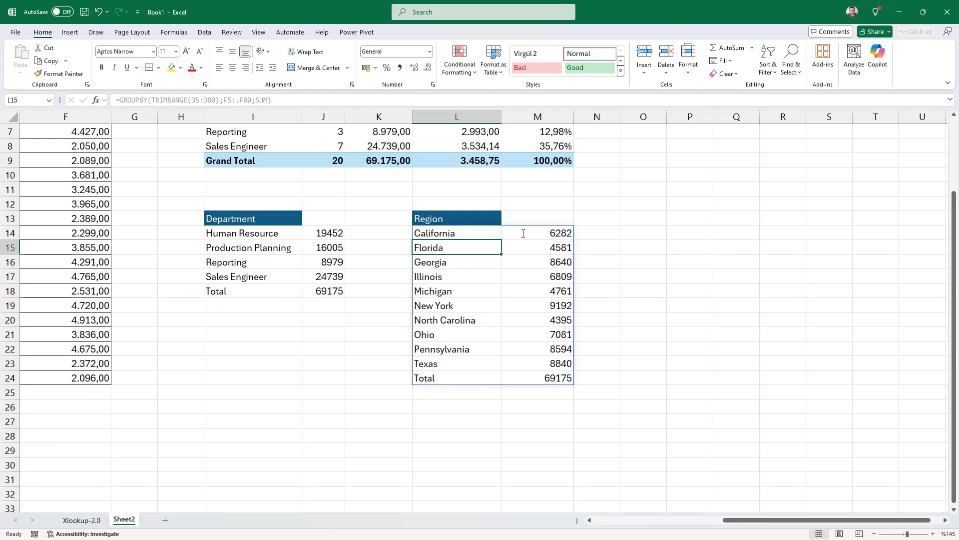
# Step: Remove the TRIMRANGE wrapper from the row fields argument of the GROUPBY formula in L14, leaving plain D5:D80, and commit
pyautogui.press('Up')
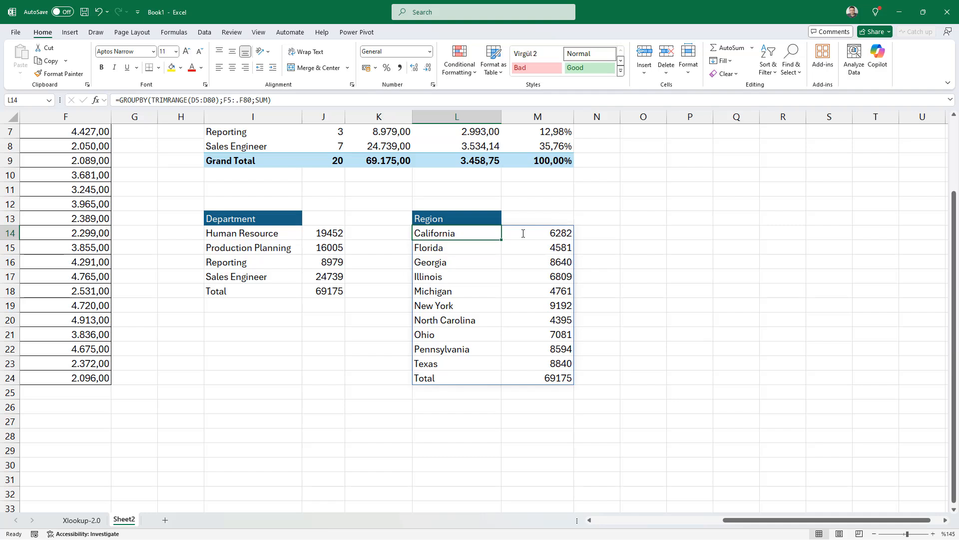
pyautogui.press('F2')
pyautogui.press('Left')
pyautogui.press('Left')
pyautogui.press('Left')
pyautogui.press('Left')
pyautogui.press('Left')
pyautogui.press('Left')
pyautogui.press('Left')
pyautogui.press('Left')
pyautogui.press('Left')
pyautogui.press('Left')
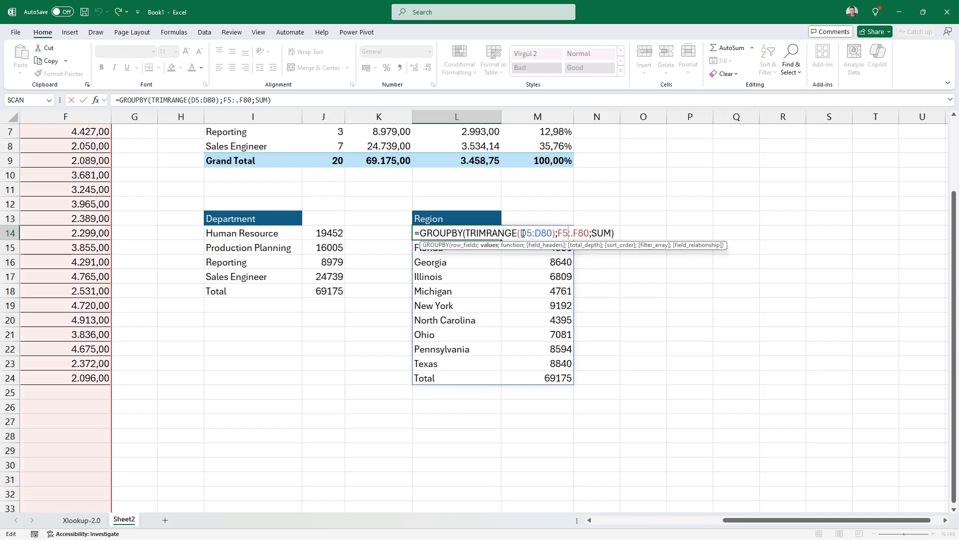
pyautogui.press('Left')
pyautogui.press('Left')
pyautogui.press('Left')
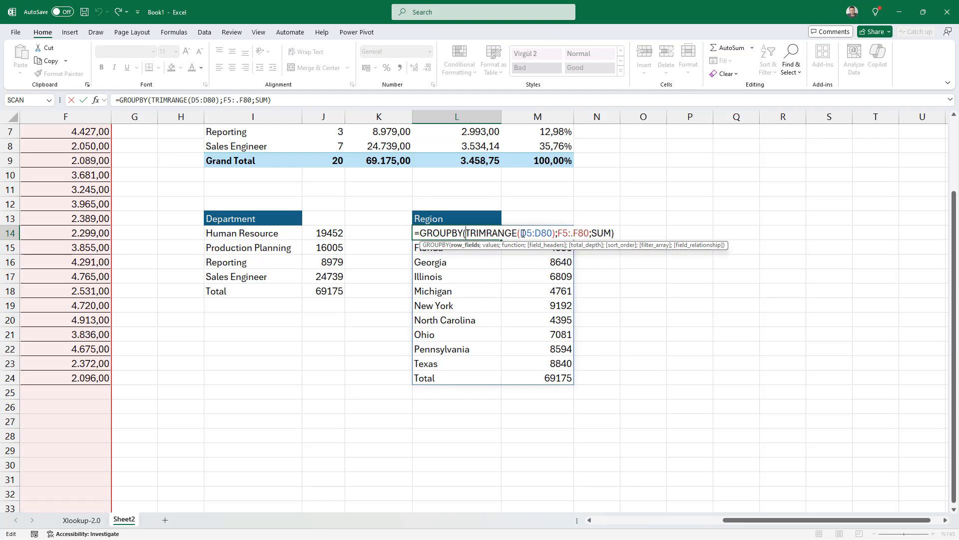
pyautogui.press('Delete')
pyautogui.press('Delete')
pyautogui.press('Delete')
pyautogui.press('Delete')
pyautogui.press('Delete')
pyautogui.press('Delete')
pyautogui.press('Delete')
pyautogui.press('Delete')
pyautogui.press('Delete')
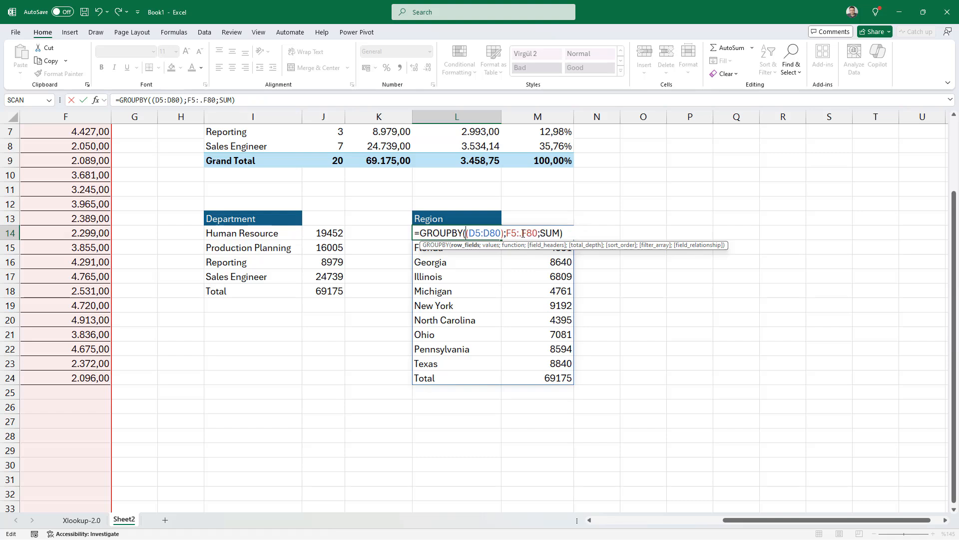
pyautogui.press('Delete')
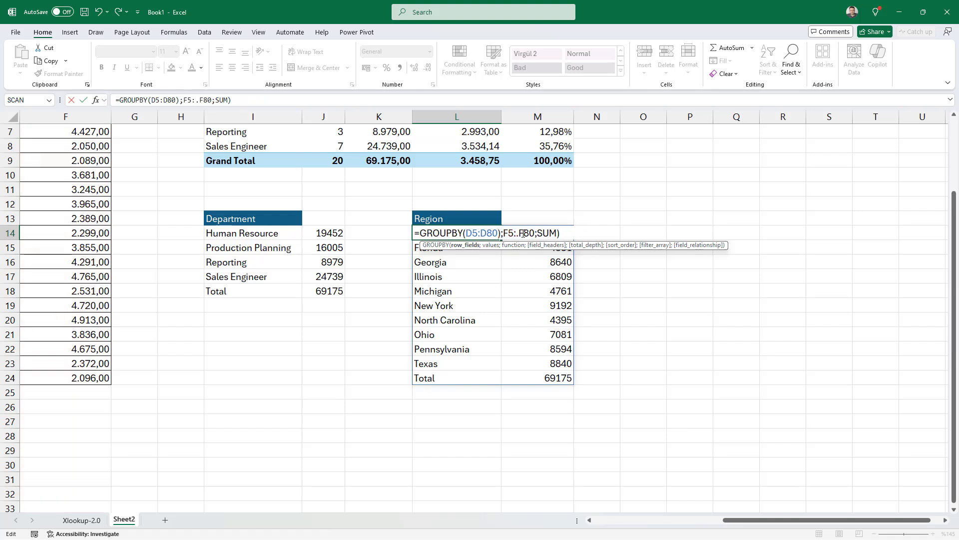
pyautogui.press('BackSpace')
pyautogui.press('Return')
# Step: Trim trailing blanks from the row fields of the L14 formula by changing the range to D5:.D80 and commit
pyautogui.press('Up')
pyautogui.press('F2')
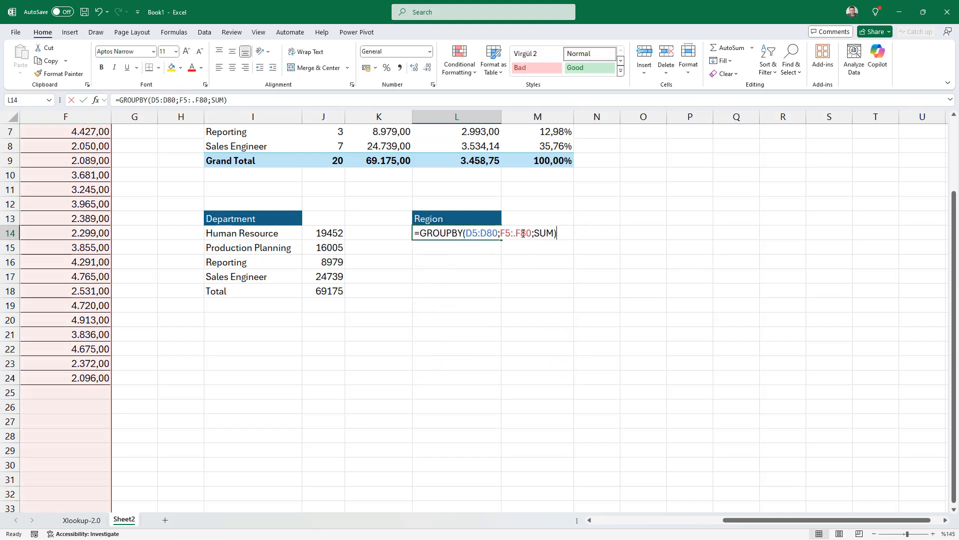
pyautogui.press('Left')
pyautogui.press('Left')
pyautogui.press('Left')
pyautogui.press('Left')
pyautogui.press('Left')
pyautogui.press('Left')
pyautogui.press('Left')
pyautogui.press('Left')
pyautogui.press('Left')
pyautogui.press('Left')
pyautogui.press('Left')
pyautogui.press('Left')
pyautogui.press('Left')
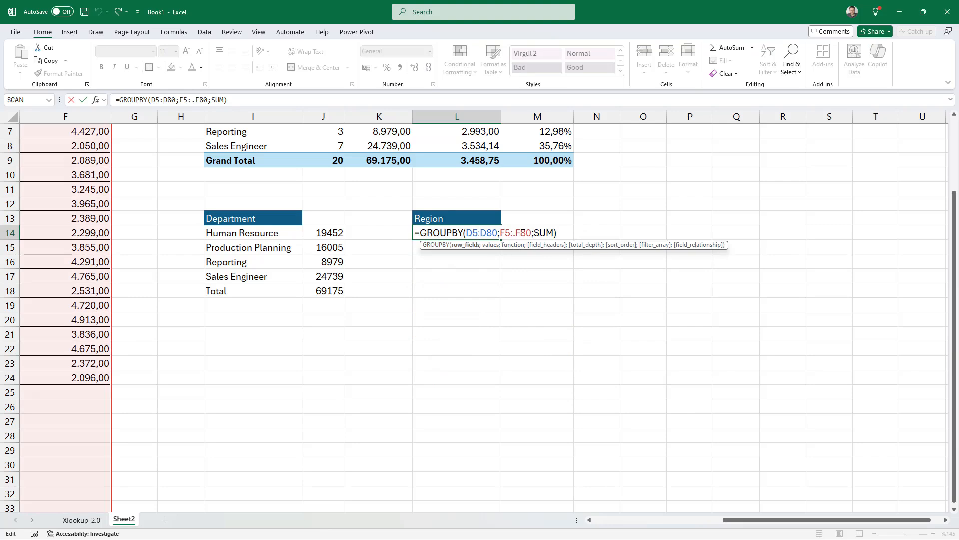
pyautogui.press('Left')
pyautogui.press('Left')
pyautogui.press('Left')
pyautogui.press('Left')
pyautogui.press('Left')
pyautogui.press('Left')
pyautogui.press('Left')
pyautogui.press('Left')
pyautogui.write('.')
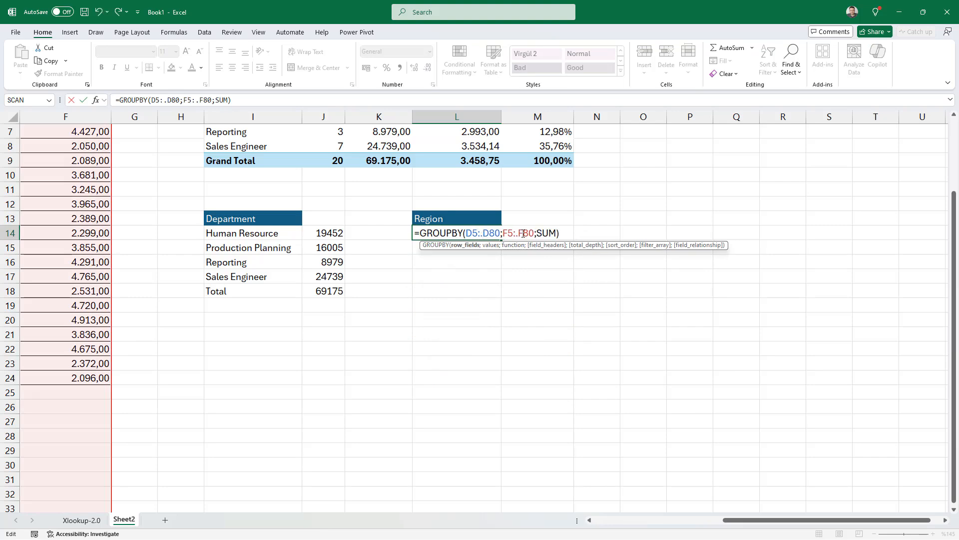
pyautogui.press('Return')
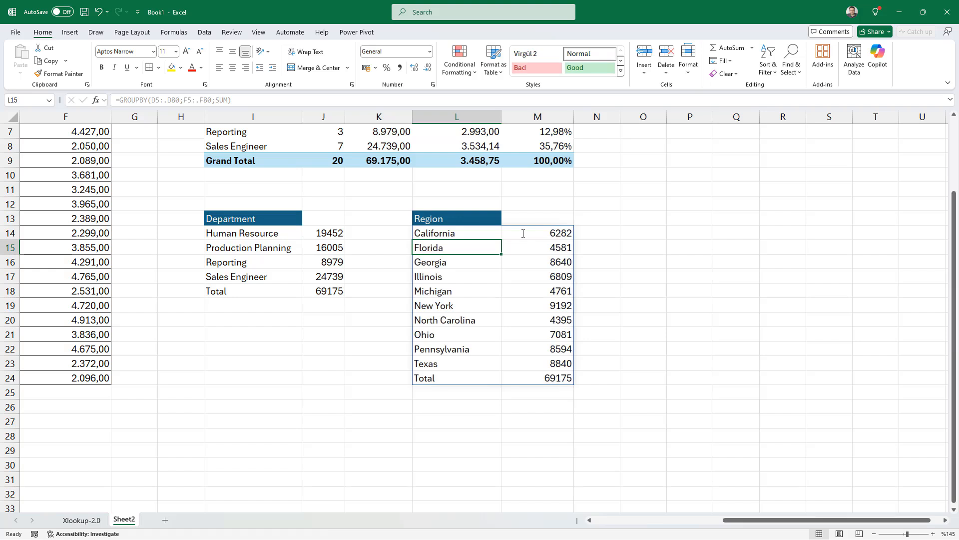
# Step: Compare the TRIMRANGE arguments of the Department formula in I14 with the dot-notation ranges of the Region formula in L14
pyautogui.press('Up')
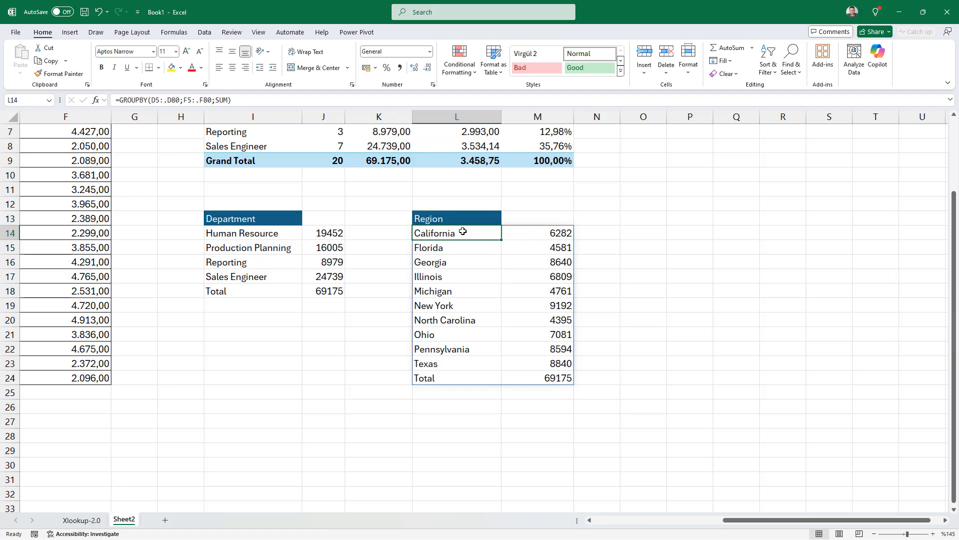
pyautogui.click(261, 233)
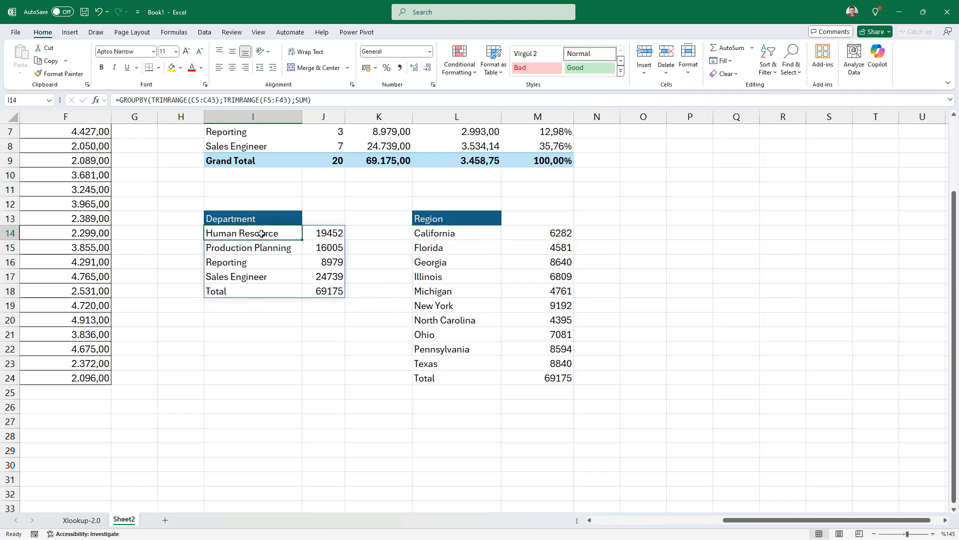
pyautogui.doubleClick(261, 233)
pyautogui.moveTo(257, 233); pyautogui.dragTo(344, 234)
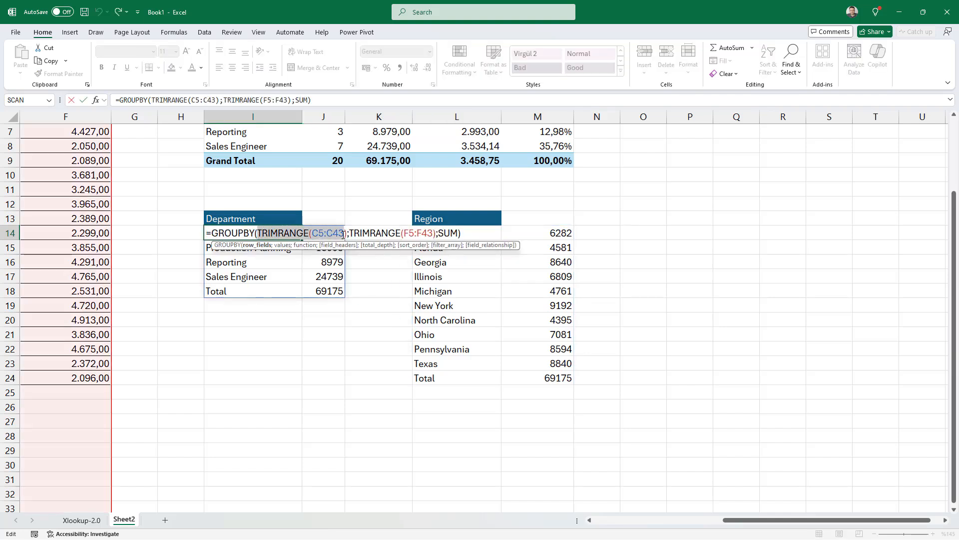
pyautogui.press('Escape')
pyautogui.doubleClick(452, 233)
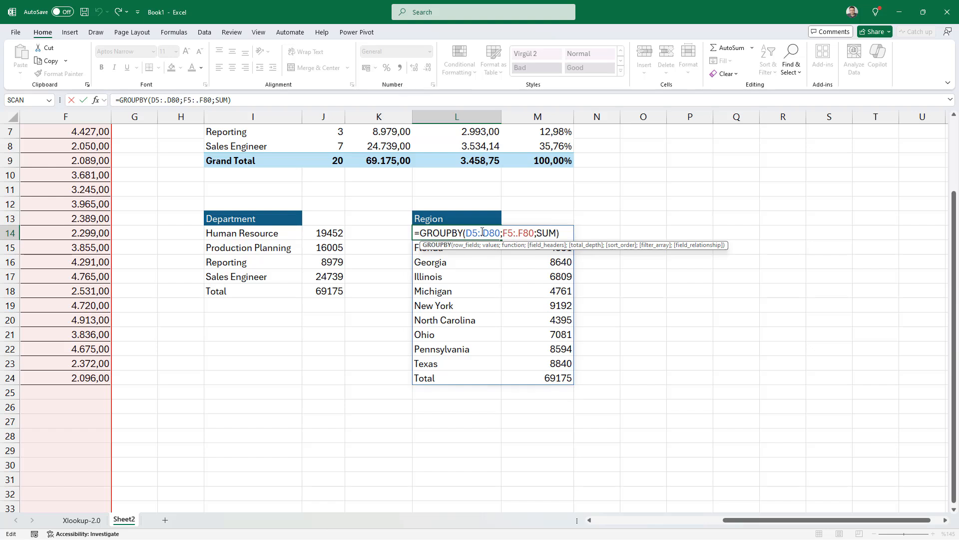
pyautogui.click(482, 233)
pyautogui.press('Escape')
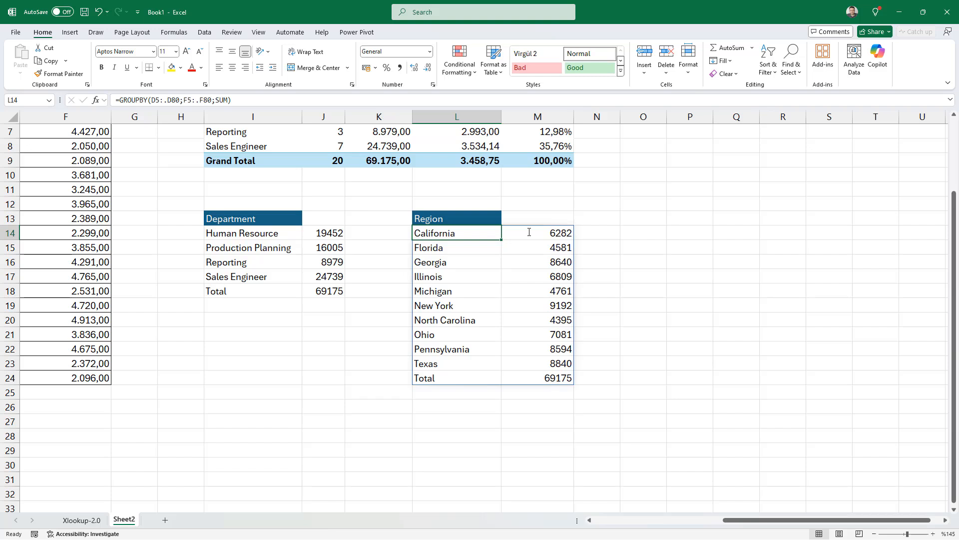
pyautogui.click(244, 242)
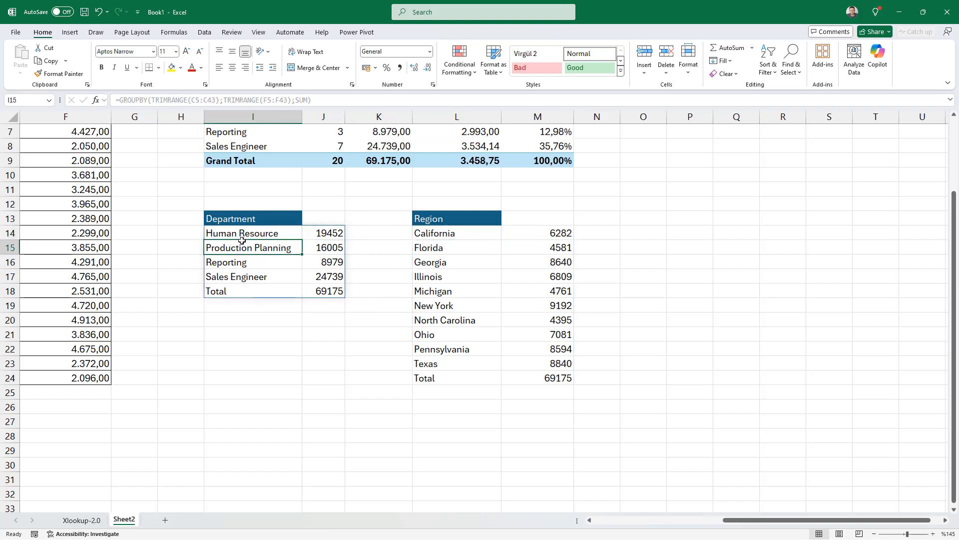
pyautogui.click(457, 236)
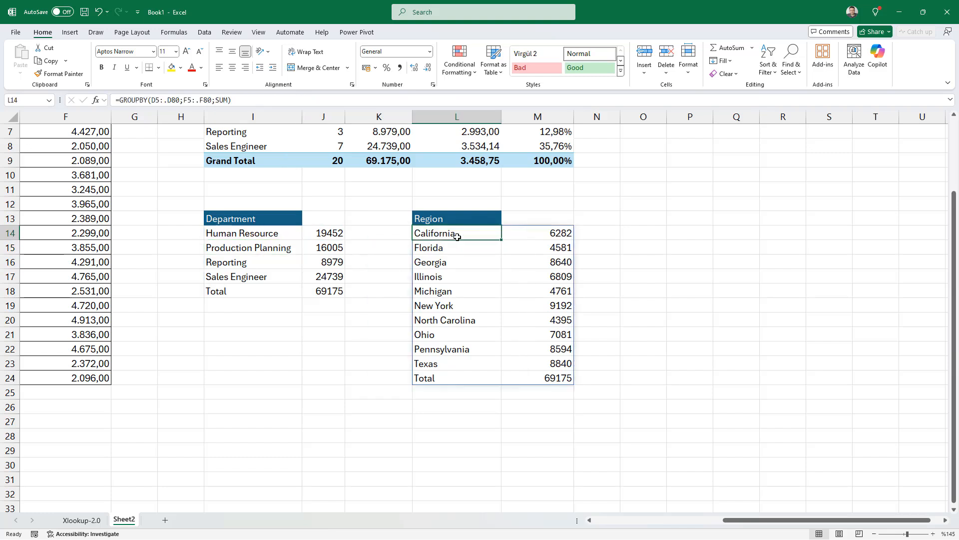